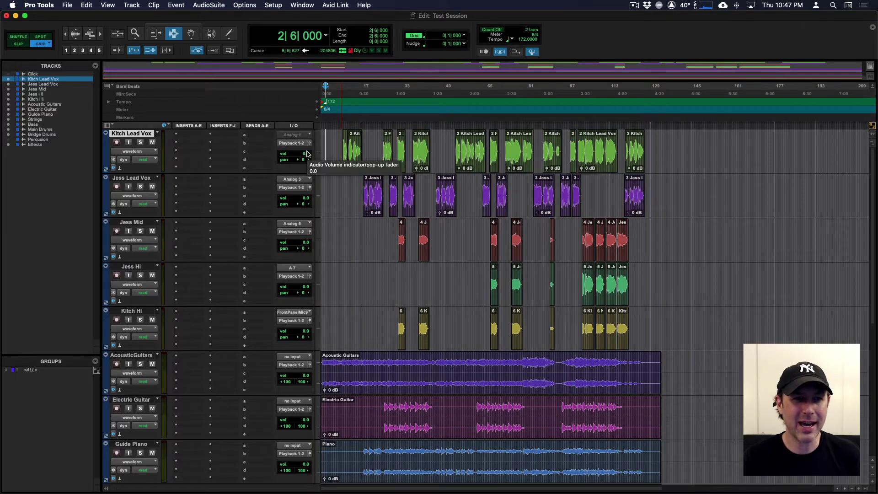
Step: Search the SoundFlow Store for 'Teezio' to find Teezio's Plugin Loader 1.2.0
{"action": "key", "text": "super+Tab"}
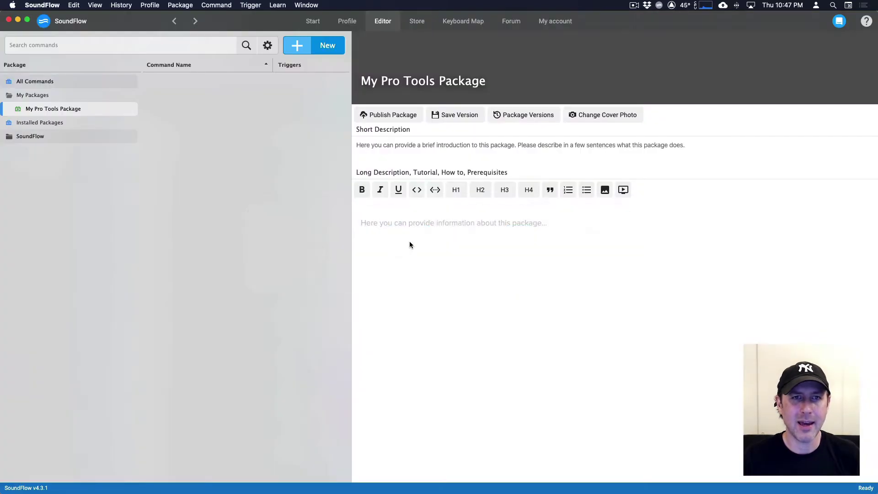
{"action": "left_click", "coordinate": [420, 27]}
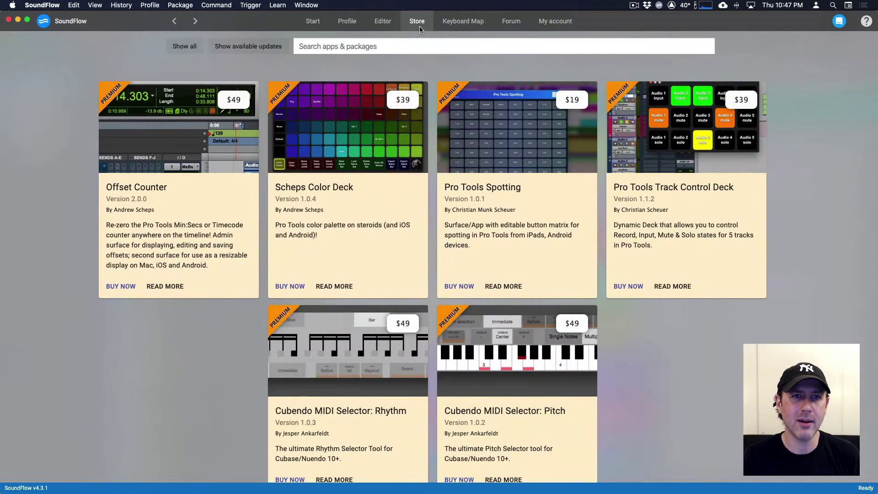
{"action": "left_click", "coordinate": [331, 51]}
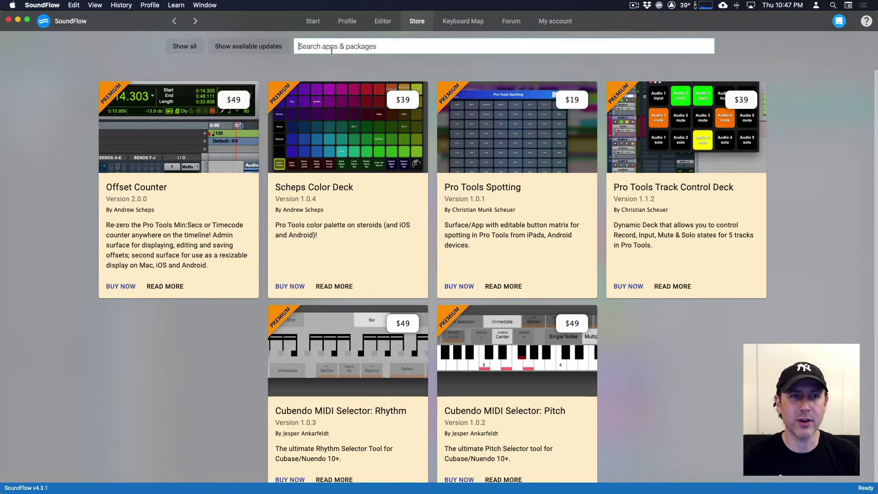
{"action": "type", "text": "Teezio"}
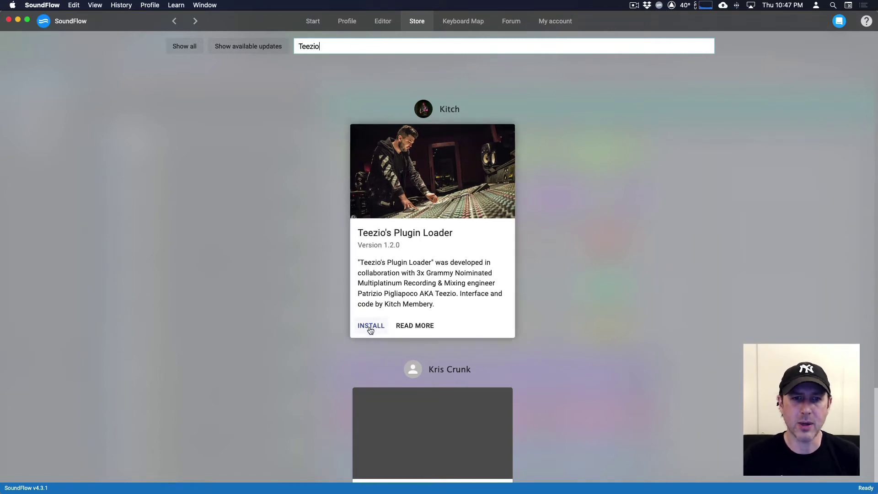
Step: Install Teezio's Plugin Loader and open its package in the Editor
{"action": "left_click", "coordinate": [371, 328]}
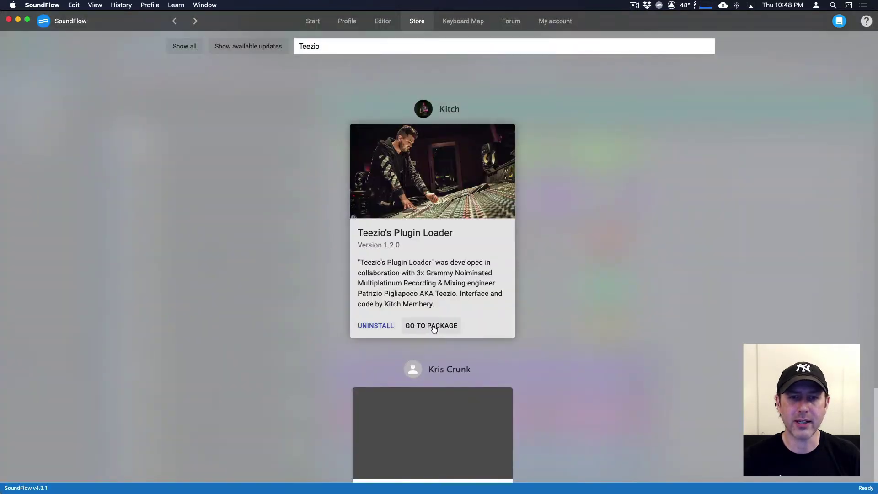
{"action": "left_click", "coordinate": [432, 326]}
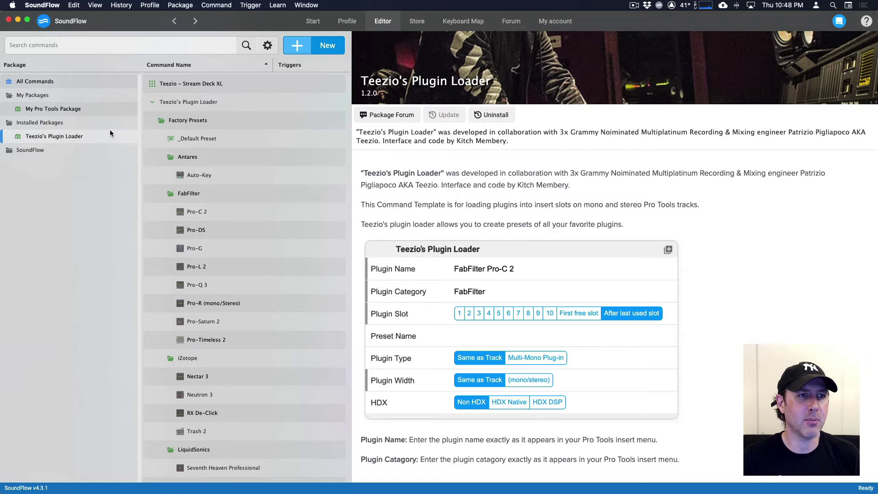
Step: Collapse the plugin loader's command tree and open the Teezio – Stream Deck XL deck
{"action": "left_click", "coordinate": [152, 101]}
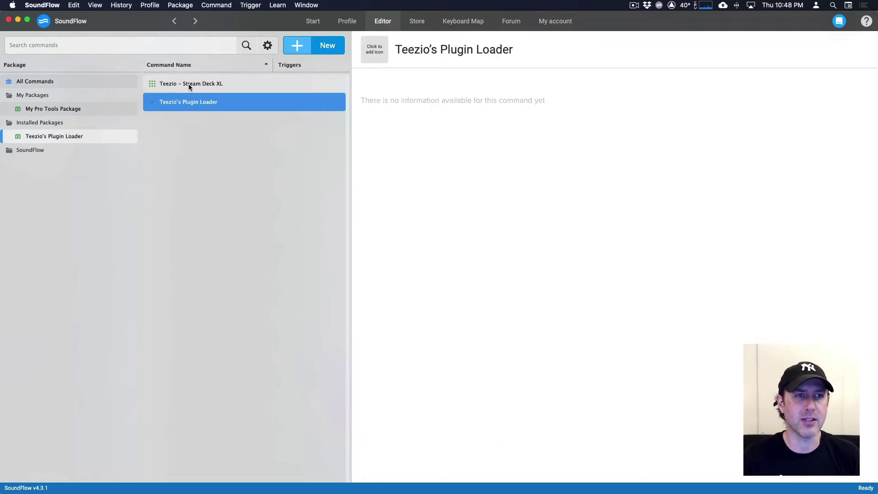
{"action": "left_click", "coordinate": [188, 84]}
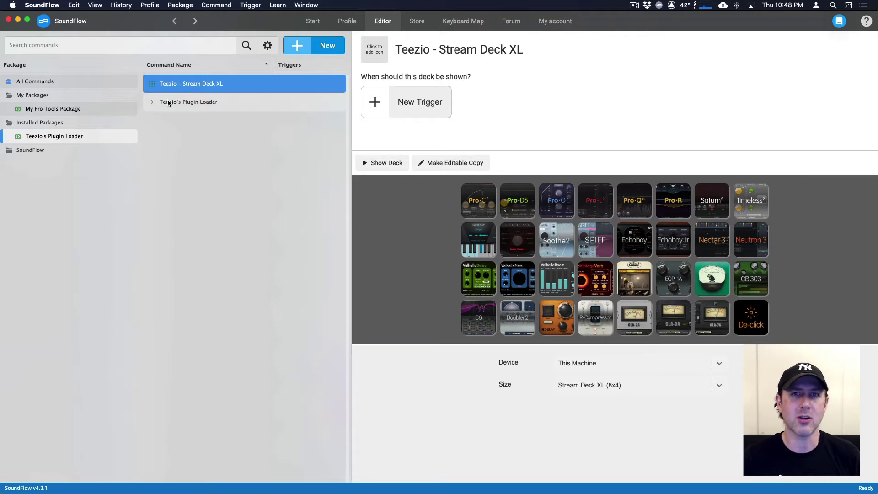
Step: Expand Teezio's Plugin Loader and its Factory Presets folder
{"action": "left_click", "coordinate": [153, 102]}
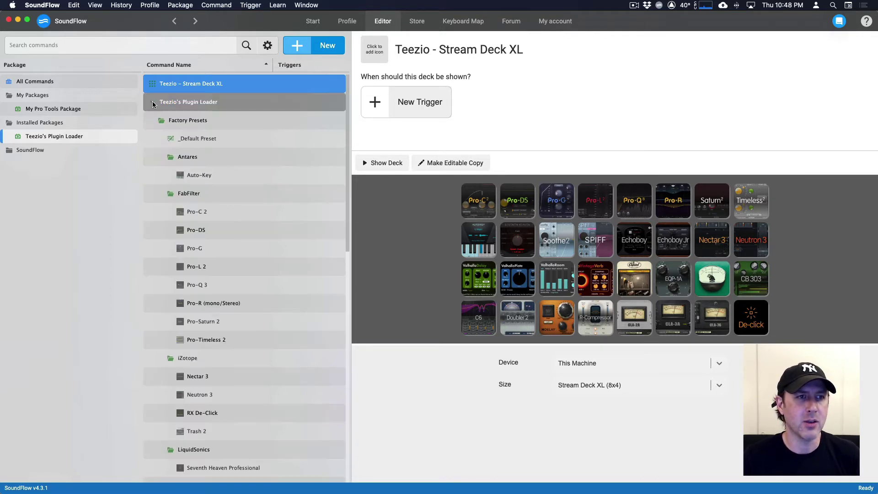
{"action": "left_click", "coordinate": [183, 104]}
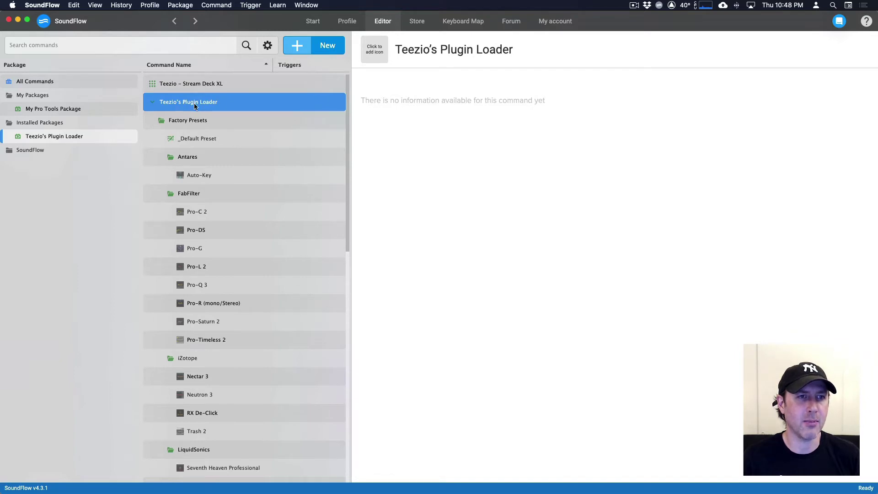
{"action": "left_click", "coordinate": [163, 121]}
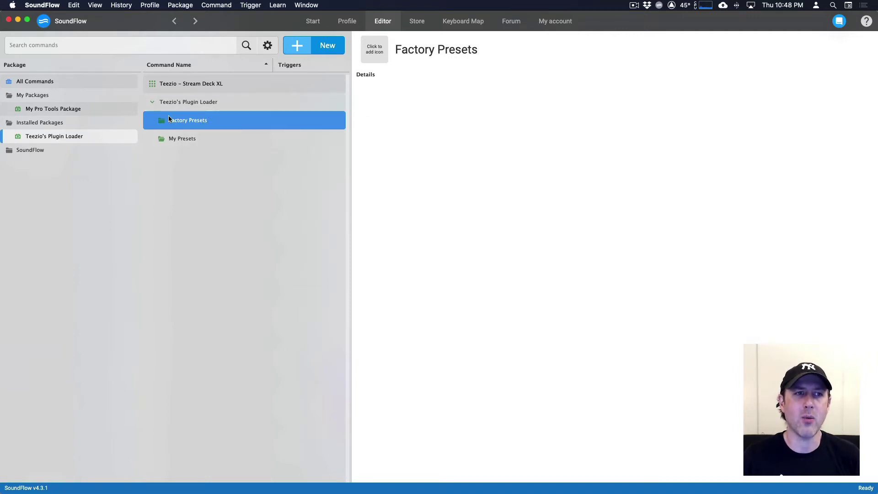
{"action": "left_click", "coordinate": [160, 120]}
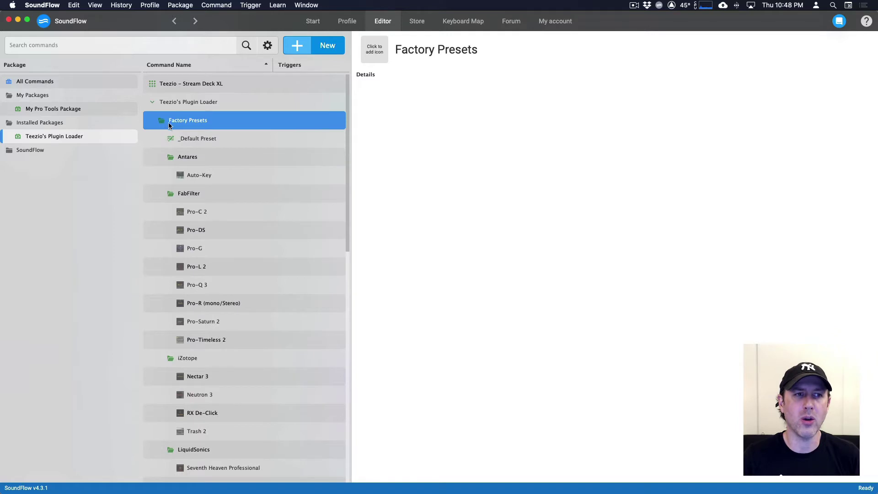
Step: Browse the Antares, FabFilter and iZotope factory preset folders
{"action": "left_click", "coordinate": [186, 157]}
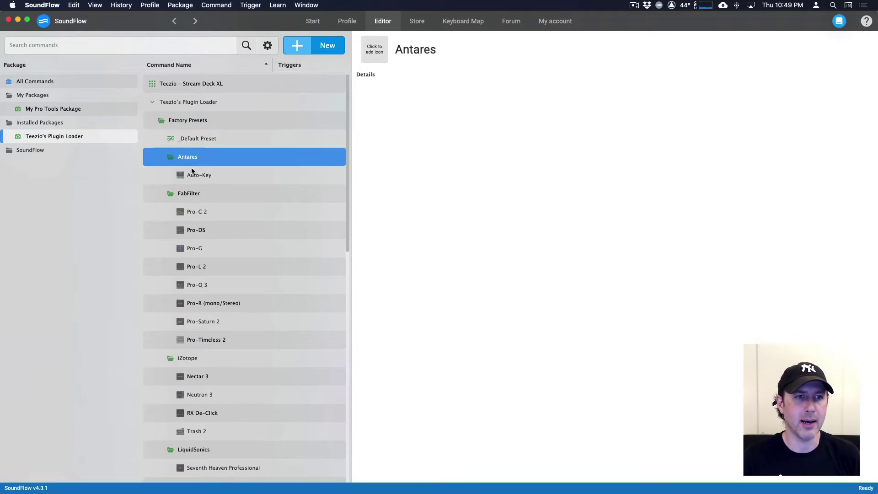
{"action": "left_click", "coordinate": [188, 193]}
{"action": "left_click", "coordinate": [188, 161]}
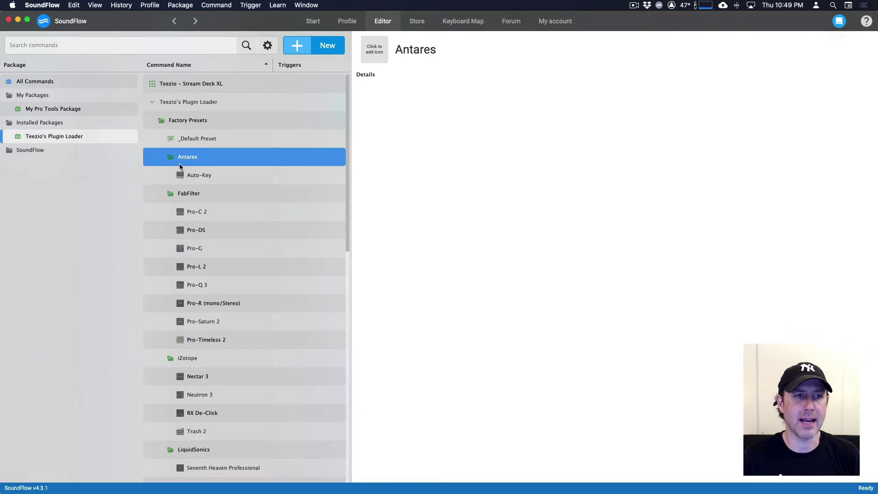
{"action": "left_click", "coordinate": [193, 196]}
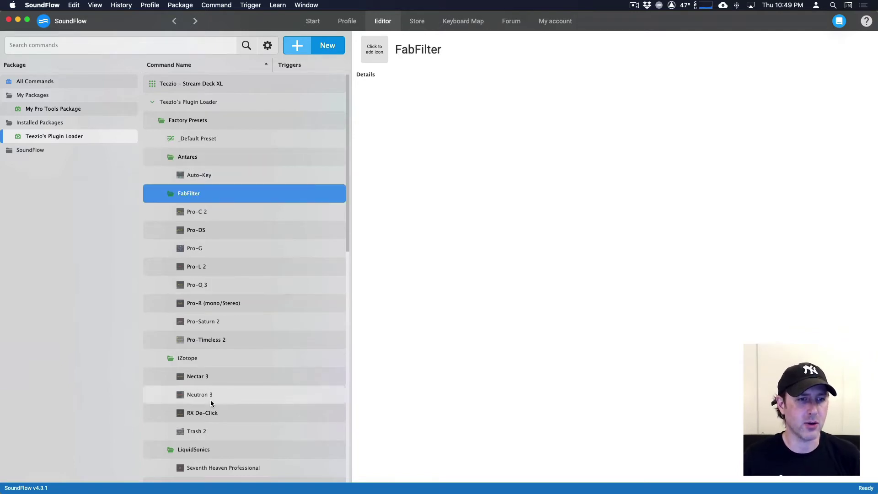
{"action": "left_click", "coordinate": [189, 157]}
{"action": "left_click", "coordinate": [188, 194]}
{"action": "left_click", "coordinate": [188, 357]}
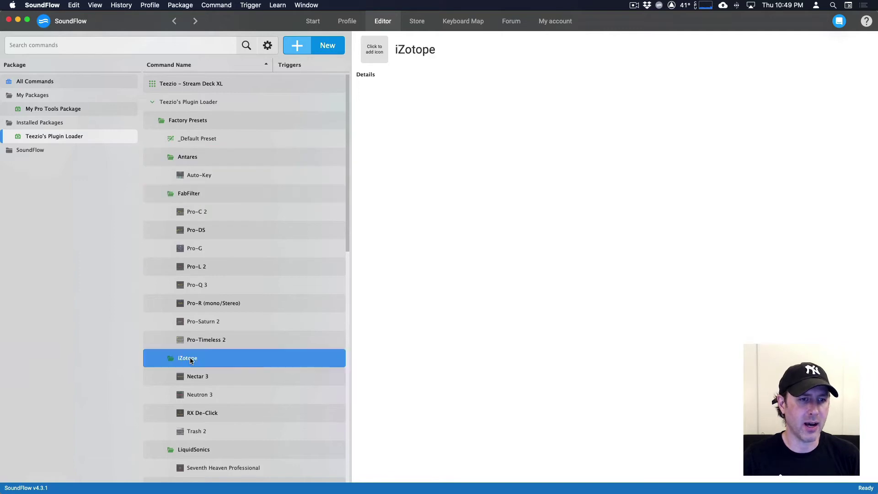
{"action": "scroll", "coordinate": [192, 343], "scroll_direction": "down", "scroll_amount": 5}
{"action": "scroll", "coordinate": [195, 331], "scroll_direction": "down", "scroll_amount": 12}
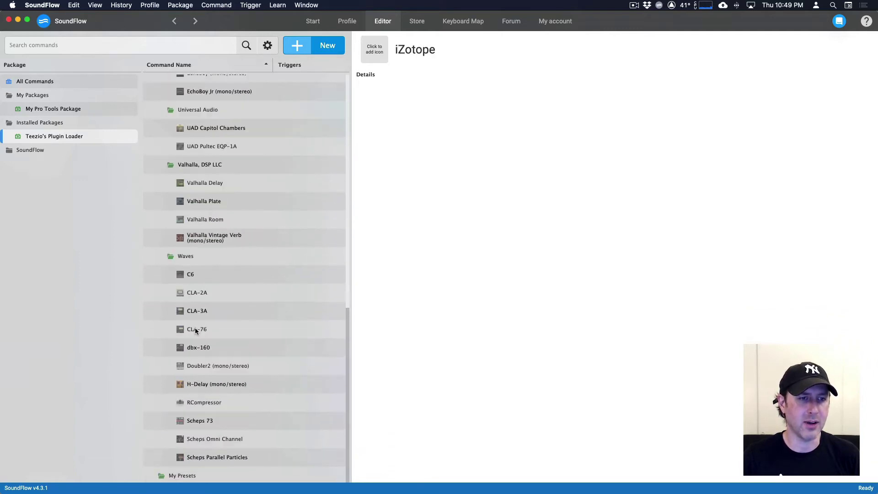
{"action": "scroll", "coordinate": [198, 329], "scroll_direction": "up", "scroll_amount": 18}
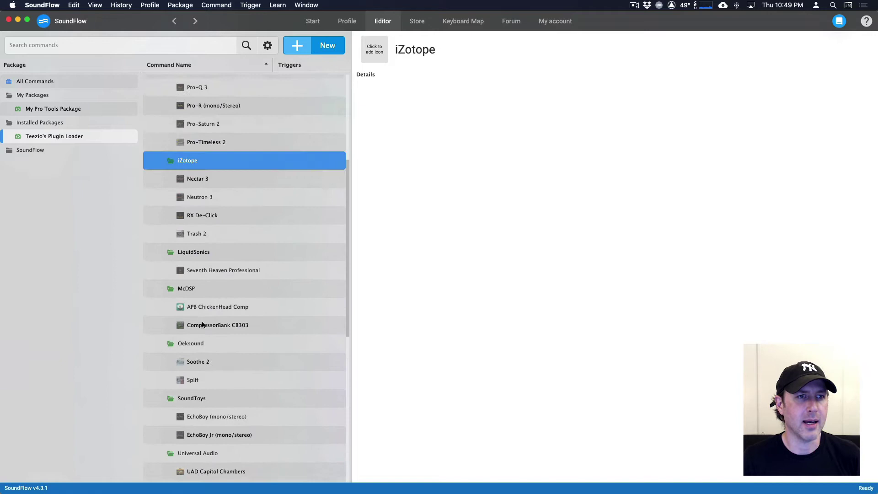
Step: Collapse Factory Presets and open the My Presets folder
{"action": "left_click", "coordinate": [160, 121]}
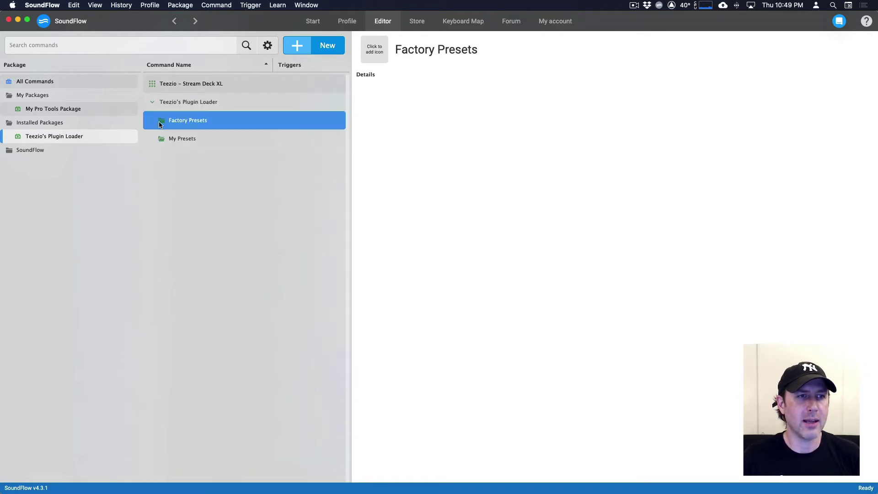
{"action": "left_click", "coordinate": [183, 103]}
{"action": "left_click", "coordinate": [183, 118]}
{"action": "left_click", "coordinate": [180, 138]}
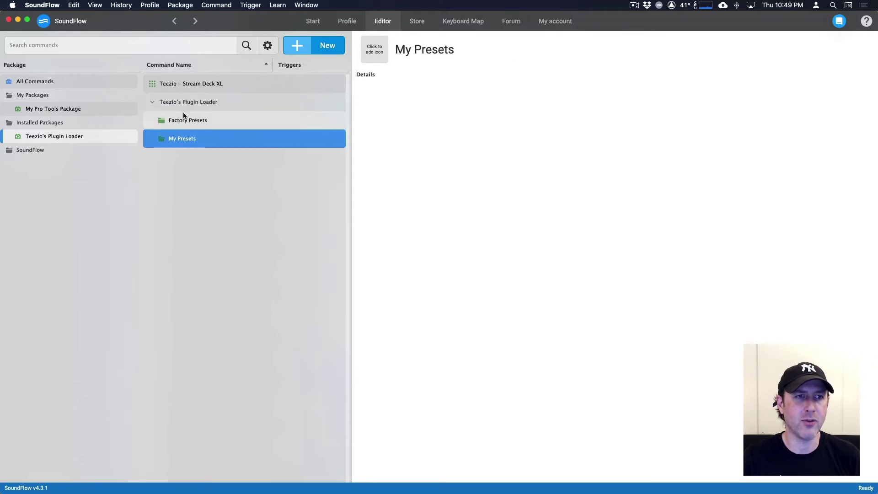
{"action": "left_click", "coordinate": [184, 103]}
{"action": "left_click", "coordinate": [182, 123]}
{"action": "left_click", "coordinate": [182, 138]}
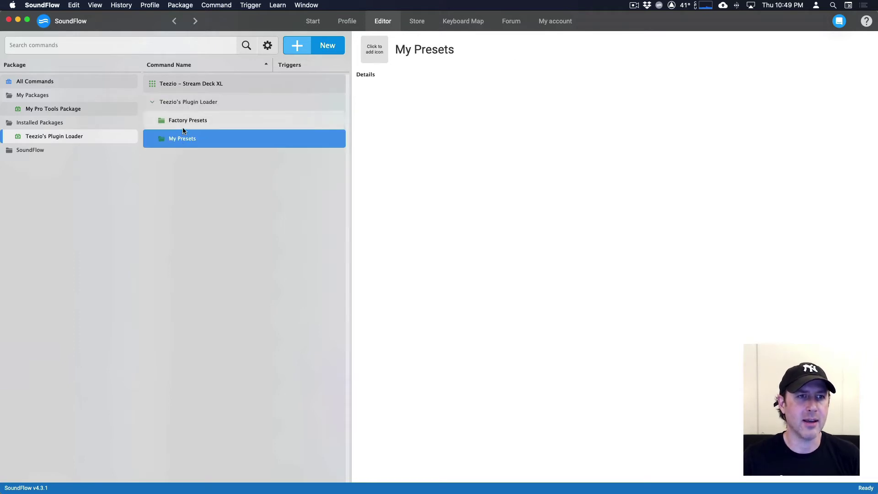
Step: Create a new preset named 'EQ3 1-Band' under My Presets
{"action": "left_click", "coordinate": [298, 51]}
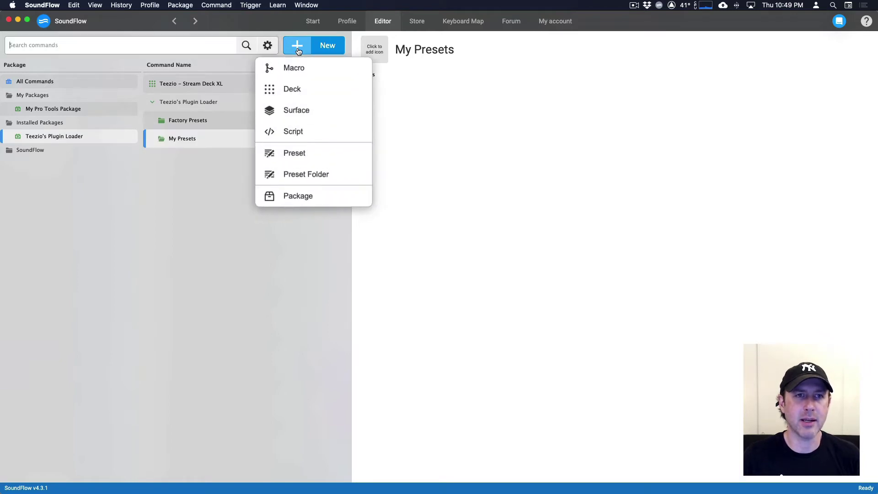
{"action": "left_click", "coordinate": [302, 151]}
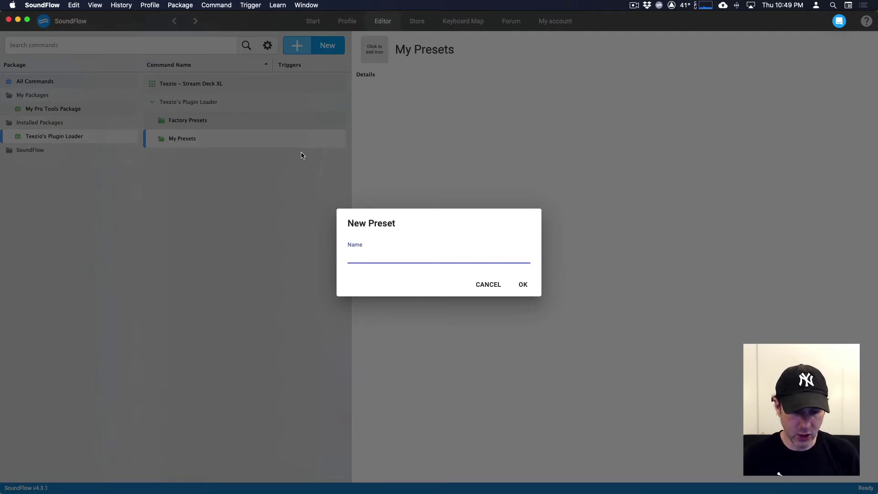
{"action": "type", "text": "EQ3"}
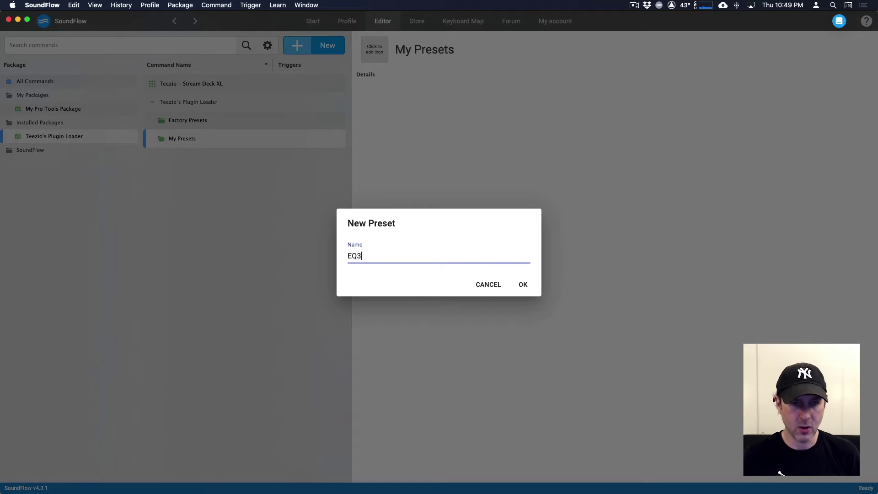
{"action": "type", "text": " 1-Ba"}
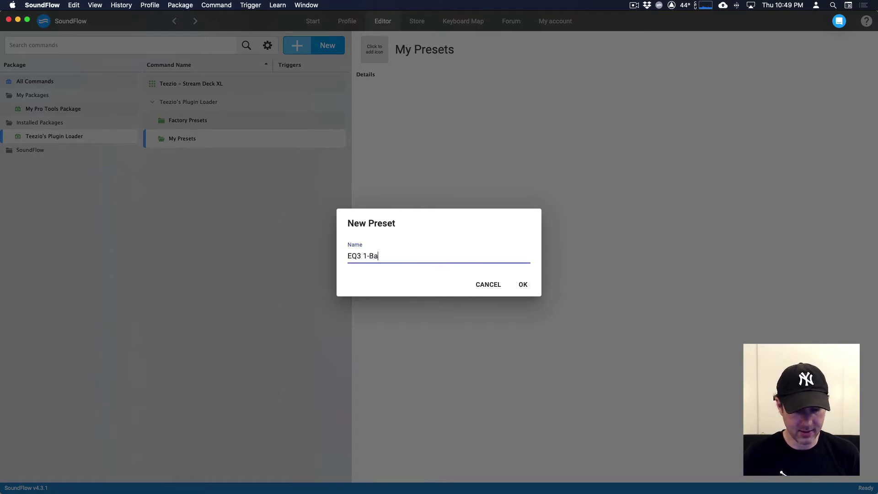
{"action": "type", "text": "nd"}
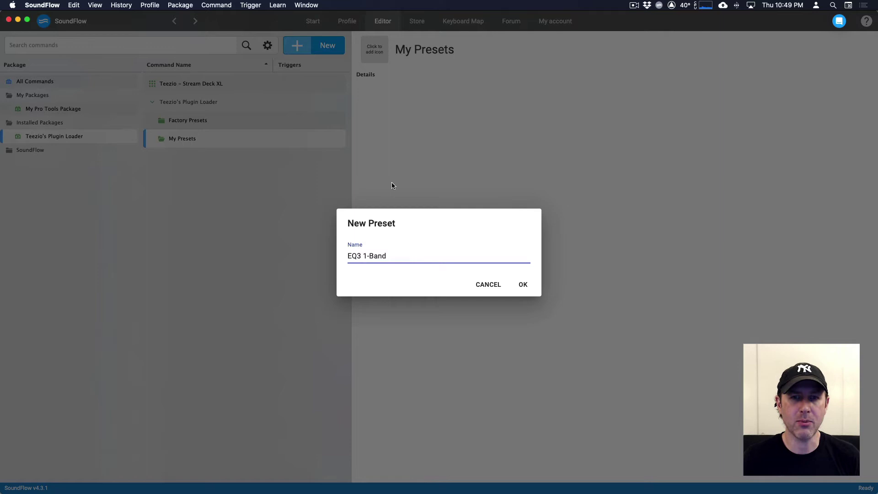
{"action": "left_click", "coordinate": [522, 290]}
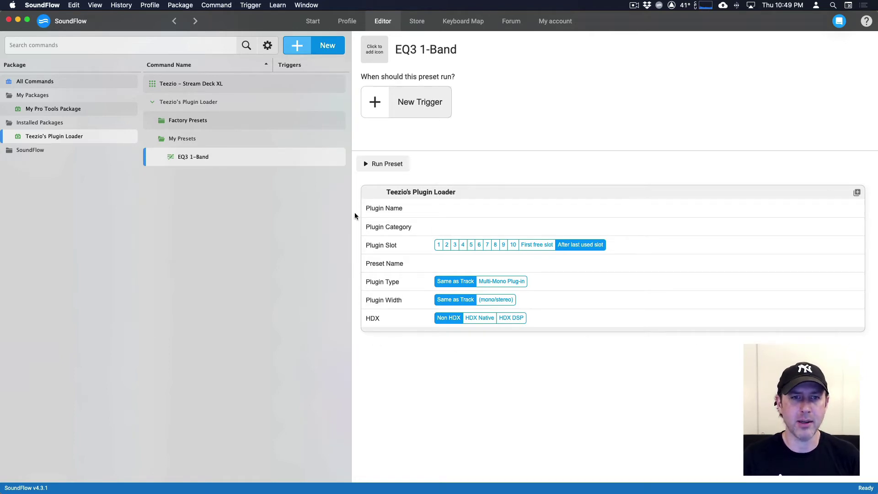
Step: Read the Plugin Name field's help, then return to the Pro Tools Test Session
{"action": "mouse_move", "coordinate": [365, 212]}
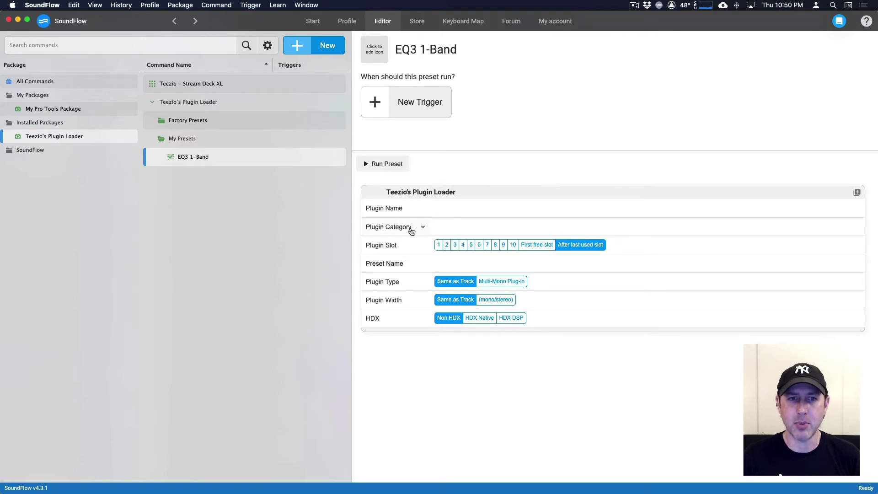
{"action": "key", "text": "super+Tab"}
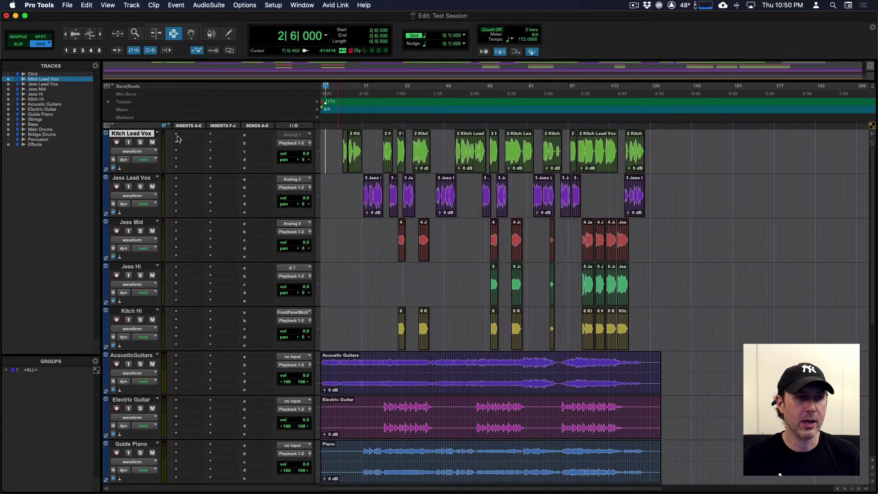
Step: Find EQ3 1-Band among the EQ plug-ins for the lead vocal track's insert A
{"action": "left_click", "coordinate": [178, 136]}
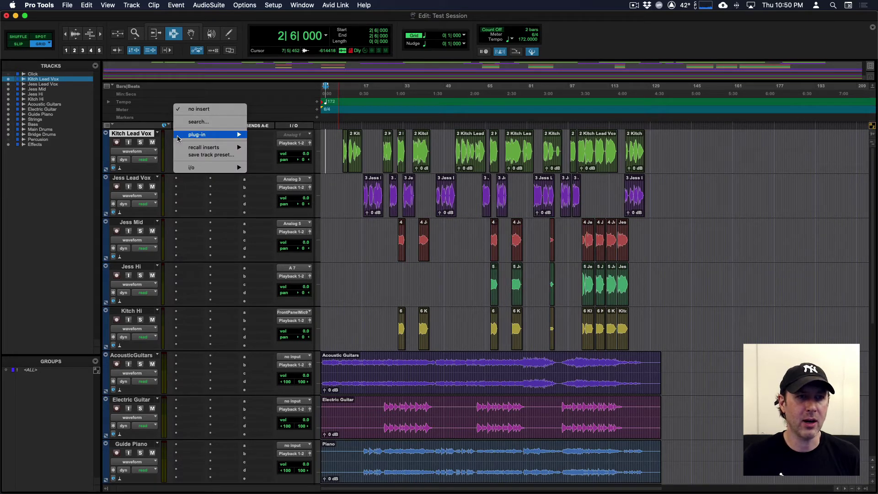
{"action": "mouse_move", "coordinate": [192, 137]}
{"action": "mouse_move", "coordinate": [267, 136]}
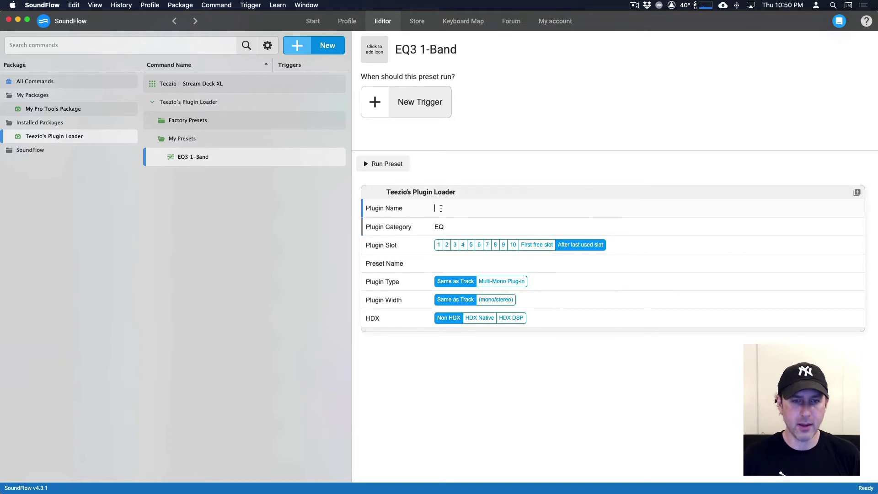
Step: Enter 'EQ3 1-Band' as the preset's Plugin Name and select that text
{"action": "type", "text": "EQ3 1-Band"}
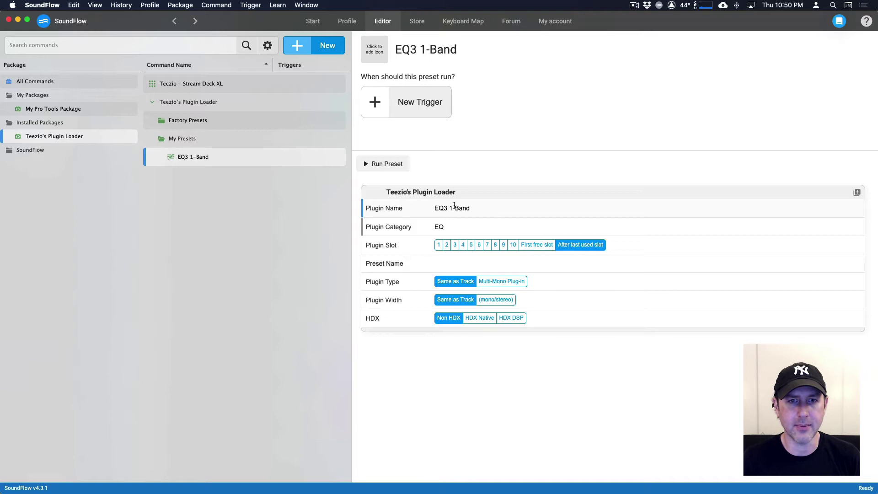
{"action": "left_click_drag", "start_coordinate": [435, 210], "coordinate": [519, 204]}
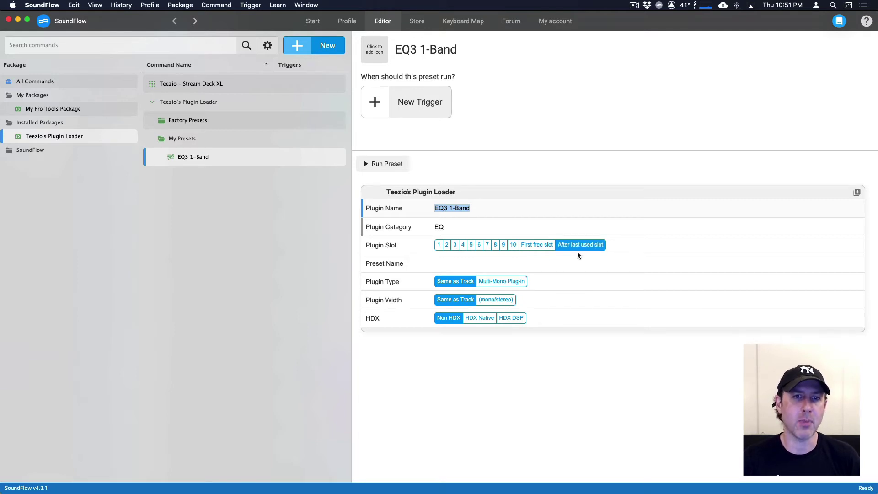
{"action": "mouse_move", "coordinate": [401, 270]}
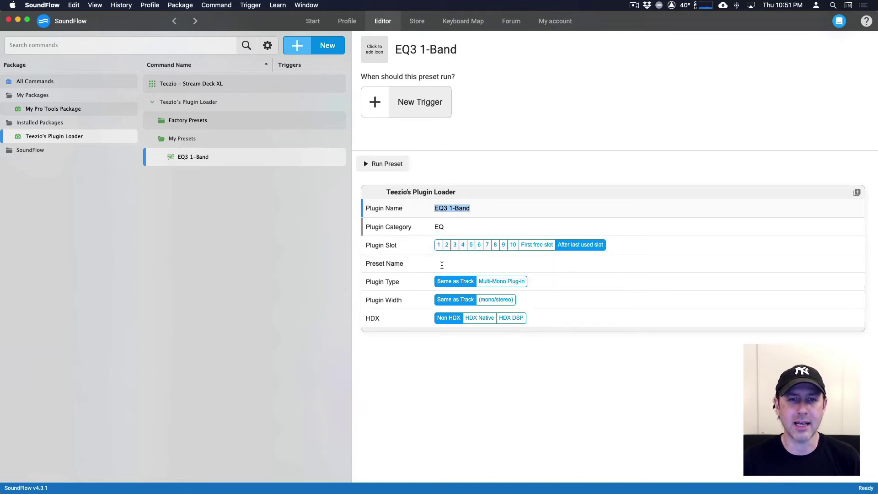
{"action": "left_click", "coordinate": [441, 265]}
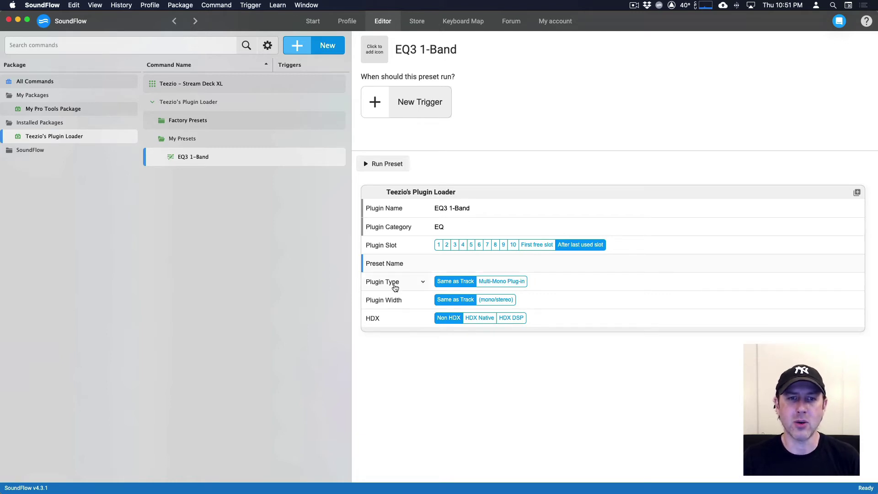
{"action": "left_click", "coordinate": [458, 287]}
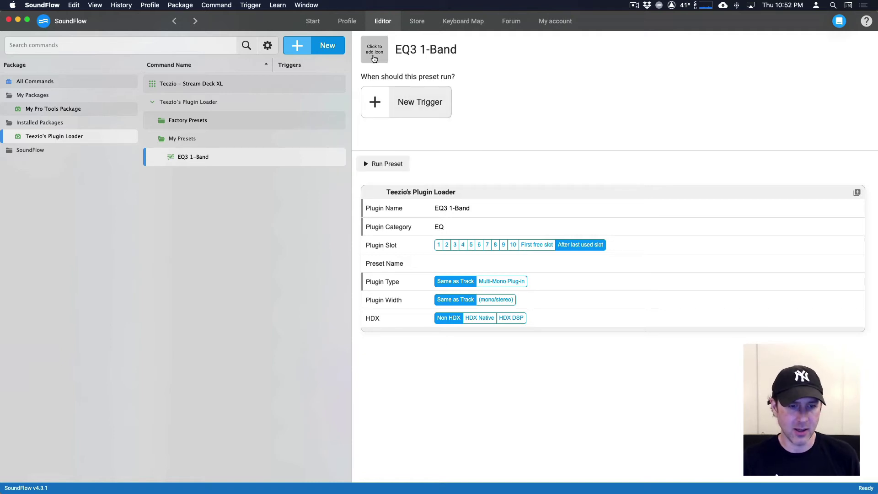
Step: Quick Look and select EQ3.png in Finder's Buttons folder, then return to SoundFlow
{"action": "key", "text": "super+Tab"}
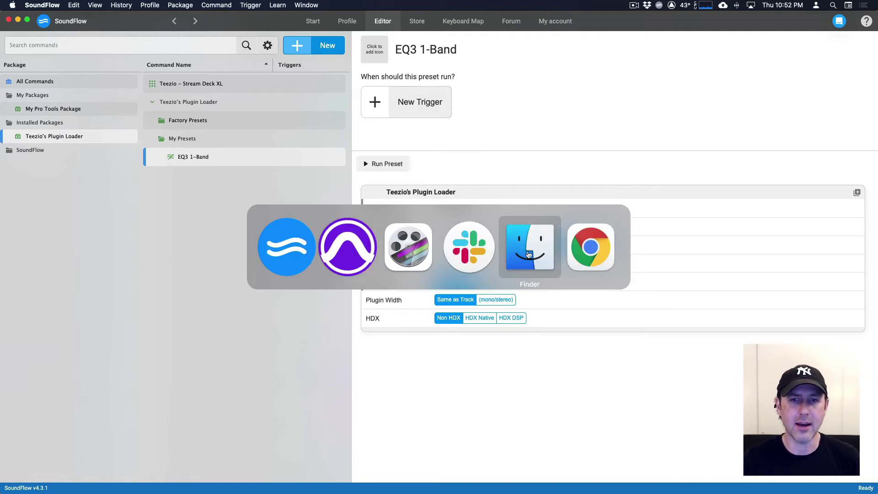
{"action": "left_click", "coordinate": [529, 254]}
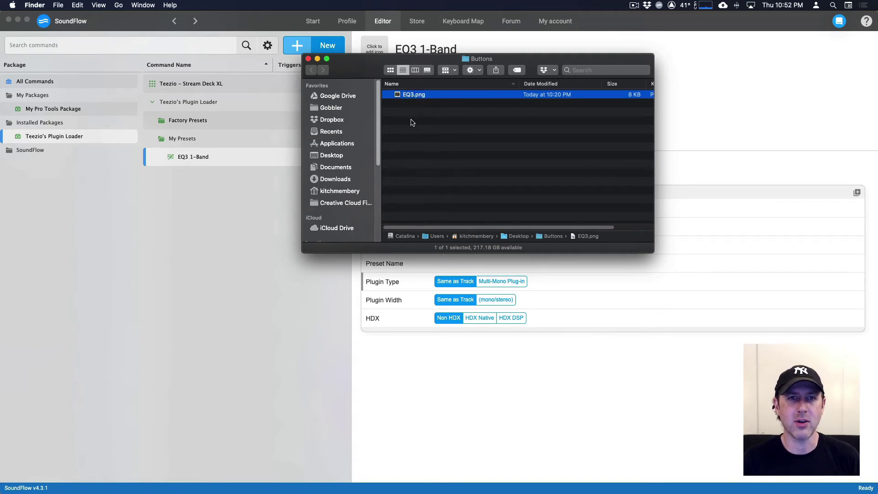
{"action": "key", "text": "space"}
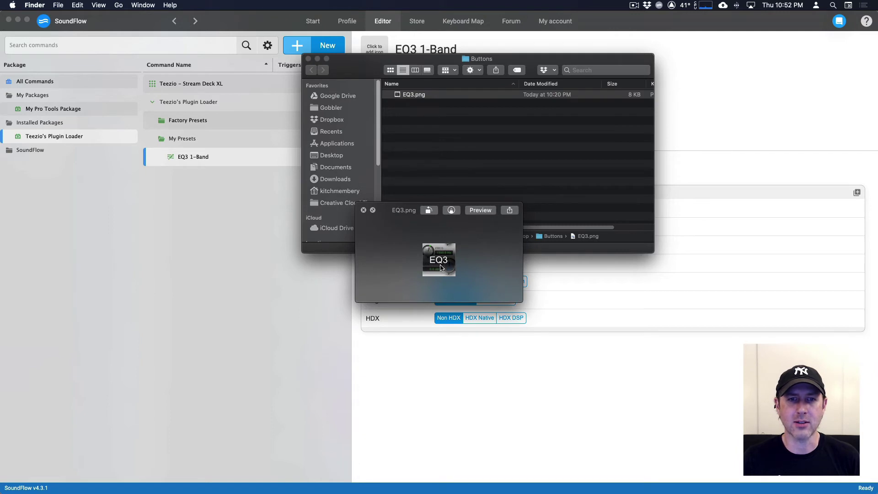
{"action": "key", "text": "space"}
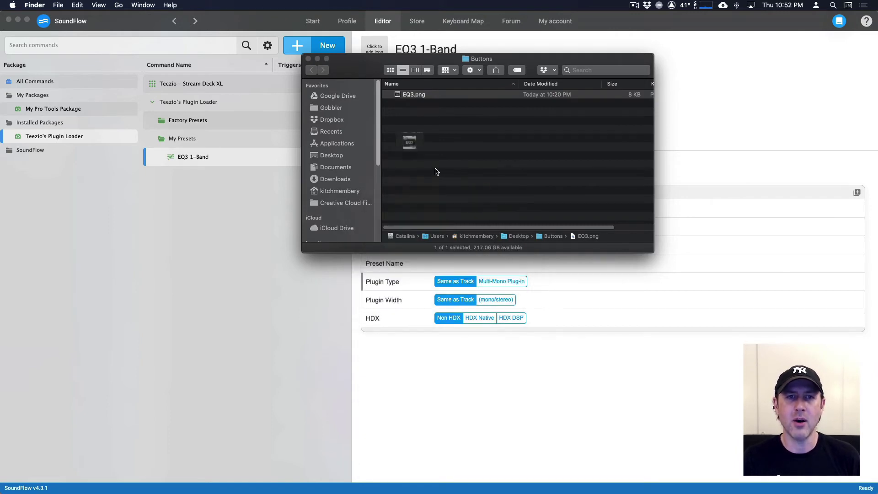
{"action": "left_click", "coordinate": [430, 160]}
{"action": "left_click", "coordinate": [415, 95]}
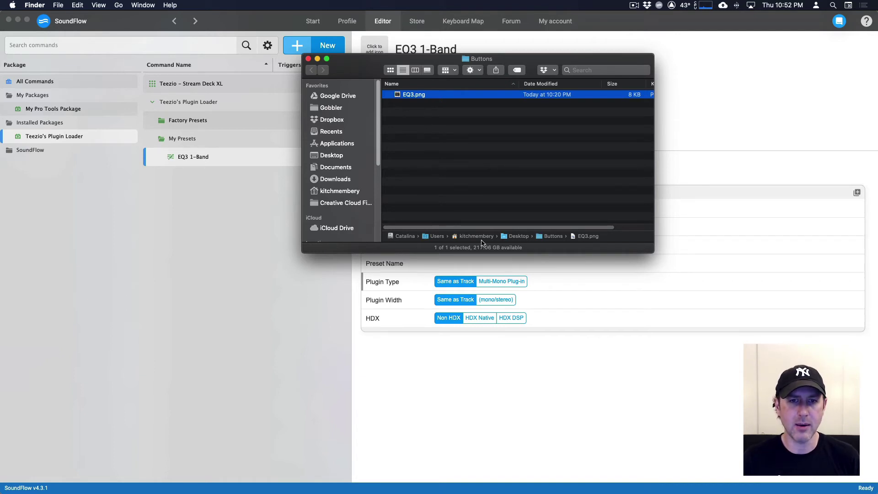
{"action": "left_click", "coordinate": [726, 109]}
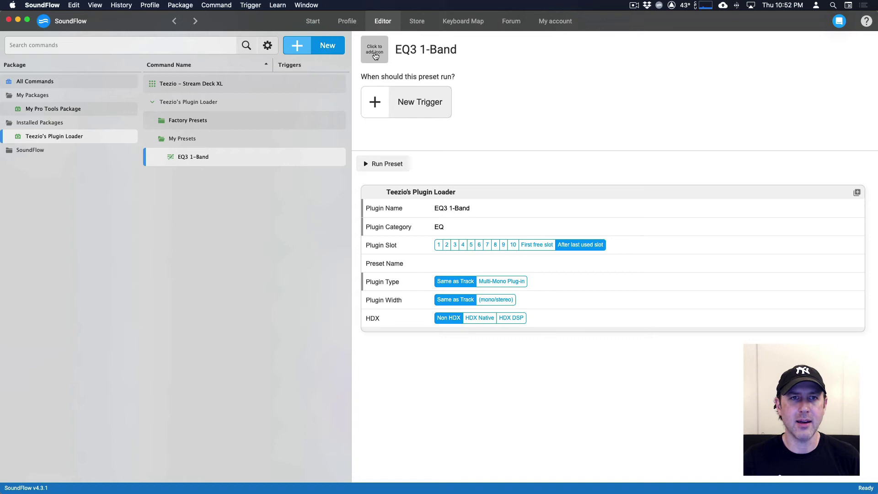
Step: Set the copied EQ3 image as the preset's icon, then open My Pro Tools Package
{"action": "left_click", "coordinate": [375, 55]}
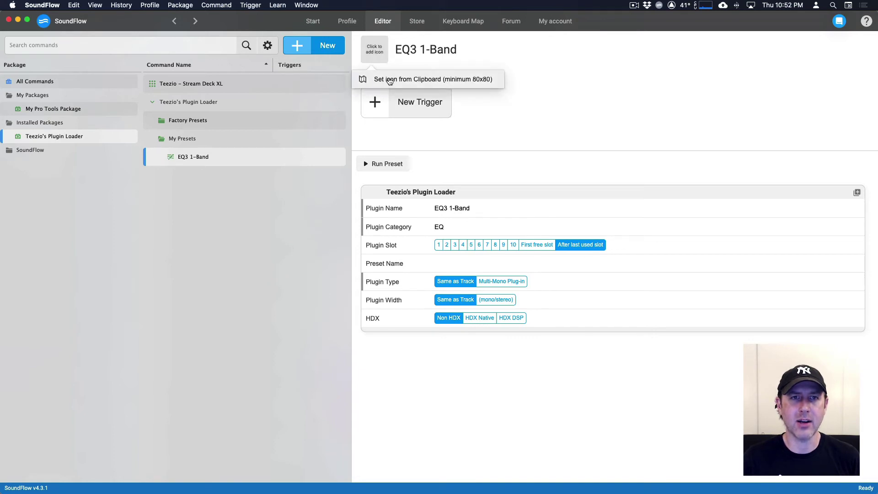
{"action": "left_click", "coordinate": [388, 80]}
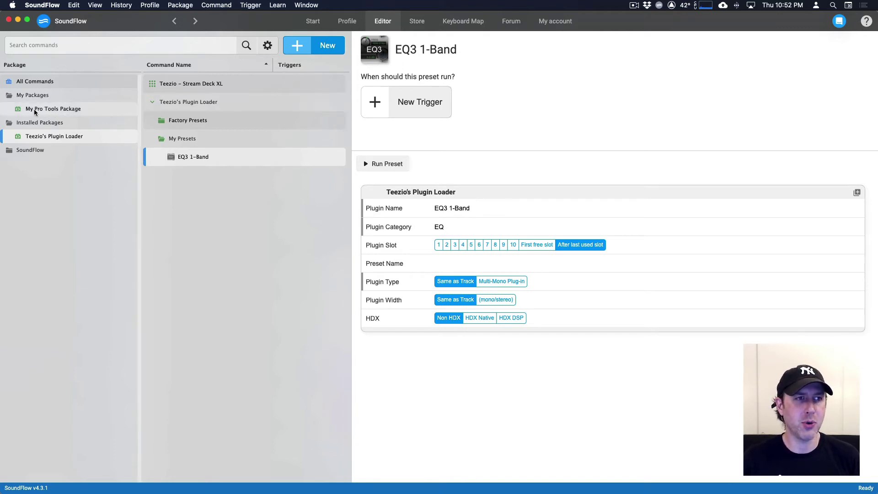
{"action": "left_click", "coordinate": [46, 110]}
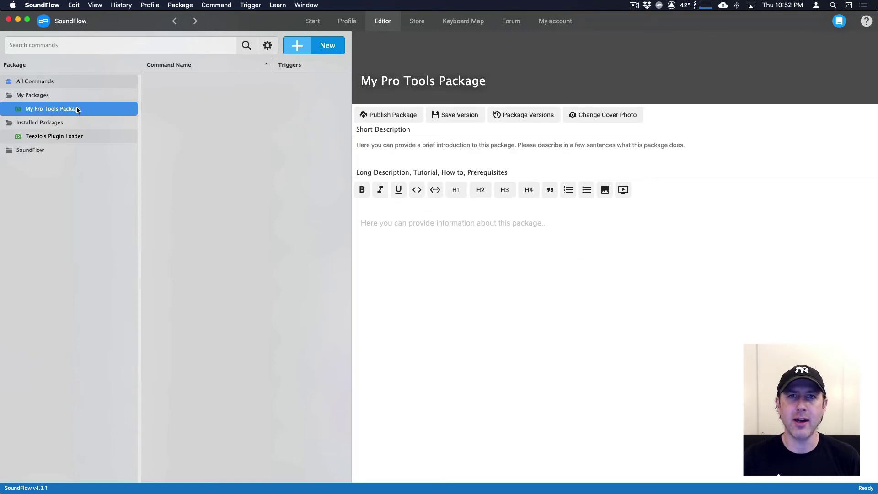
Step: Create a new deck named 'Plugin Deck' in My Pro Tools Package
{"action": "left_click", "coordinate": [296, 50]}
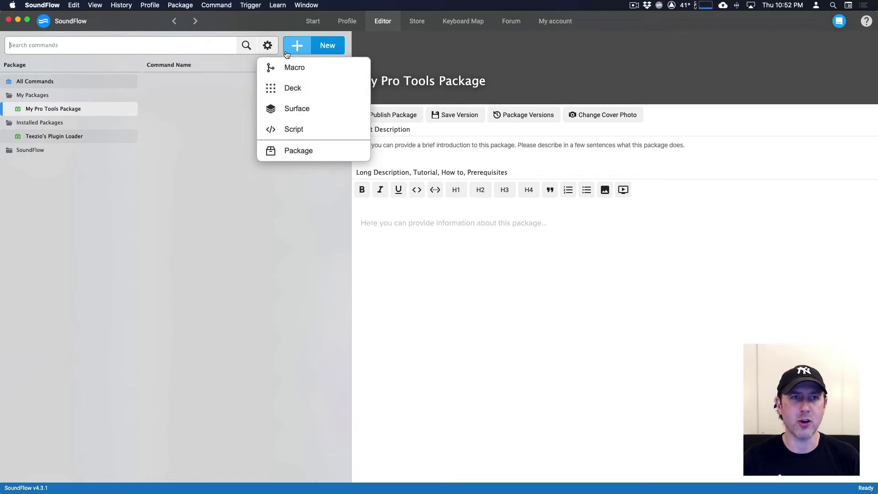
{"action": "left_click", "coordinate": [289, 87]}
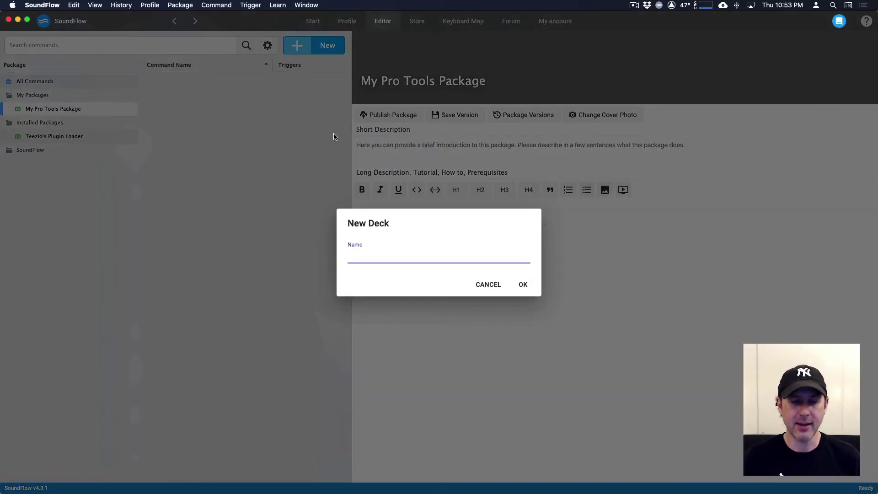
{"action": "type", "text": "Pl"}
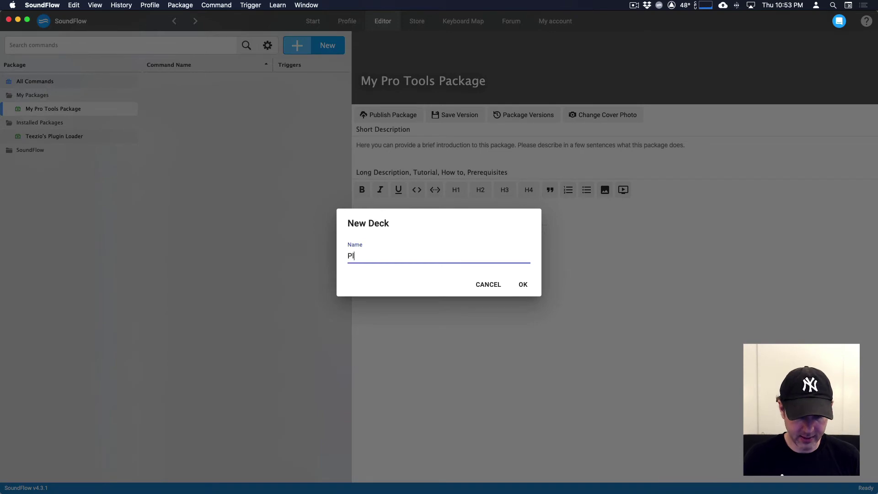
{"action": "type", "text": "u"}
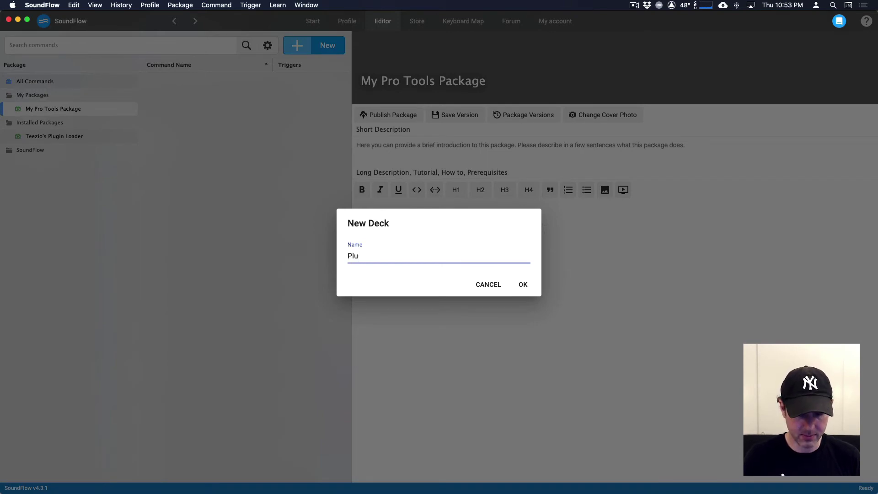
{"action": "type", "text": "cgin Deck"}
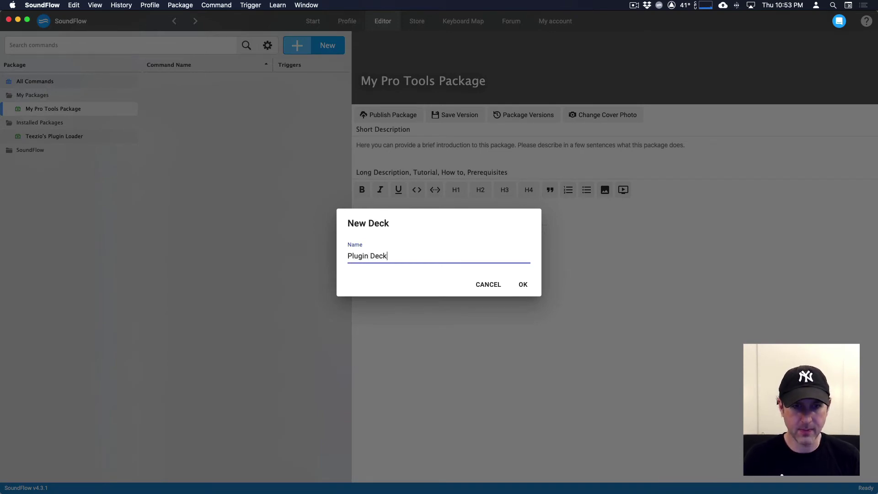
{"action": "key", "text": "Return"}
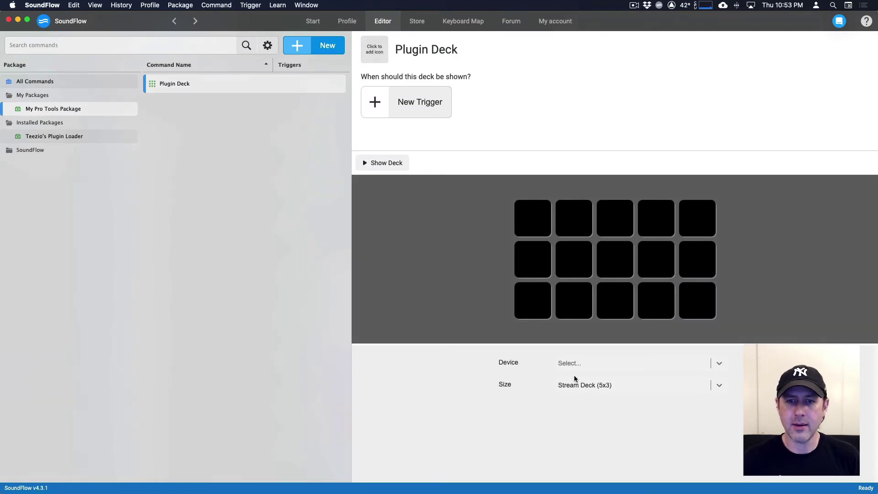
Step: Make Plugin Deck a Stream Deck XL (8x4) deck assigned to the iPad Air, and show it there
{"action": "left_click", "coordinate": [586, 388]}
{"action": "left_click", "coordinate": [583, 420]}
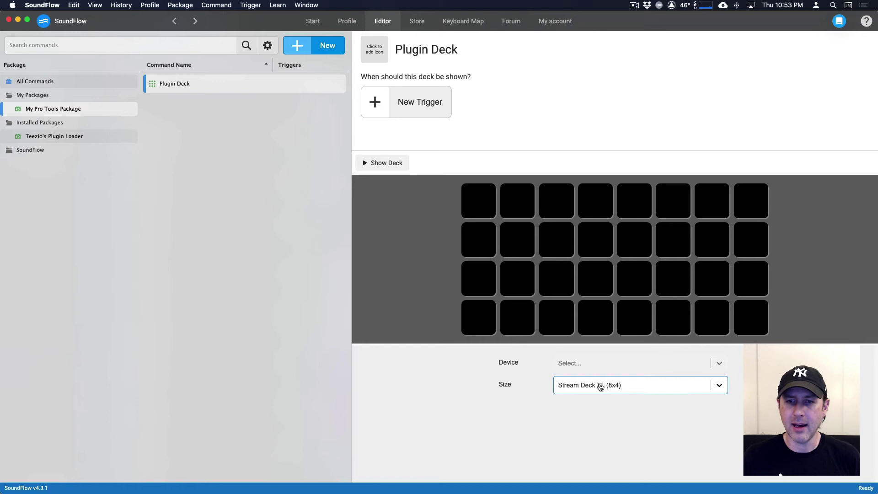
{"action": "left_click", "coordinate": [573, 388]}
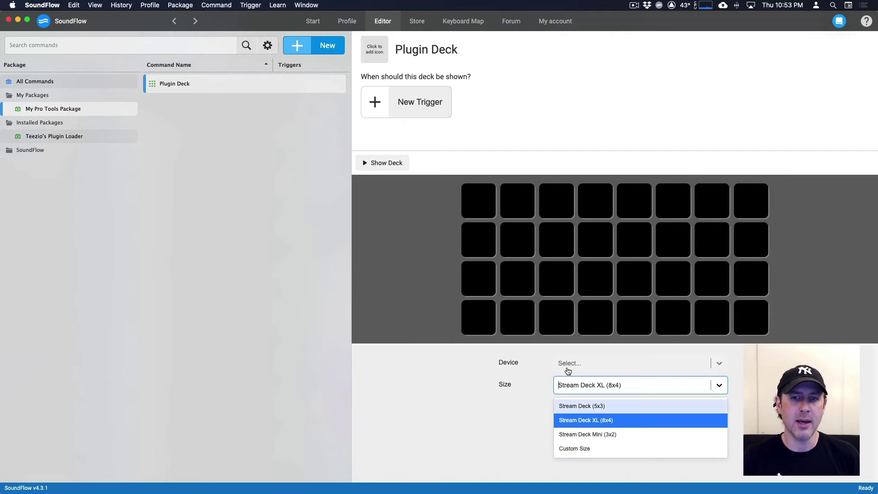
{"action": "left_click", "coordinate": [536, 386]}
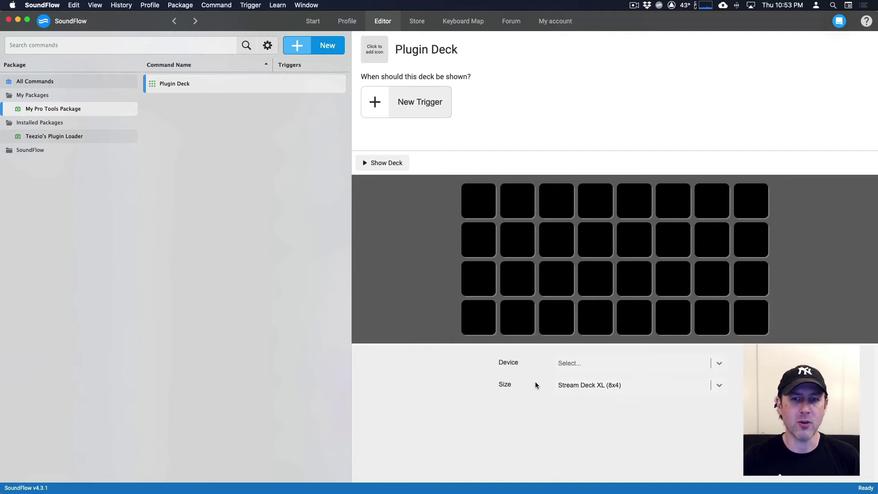
{"action": "left_click", "coordinate": [568, 367]}
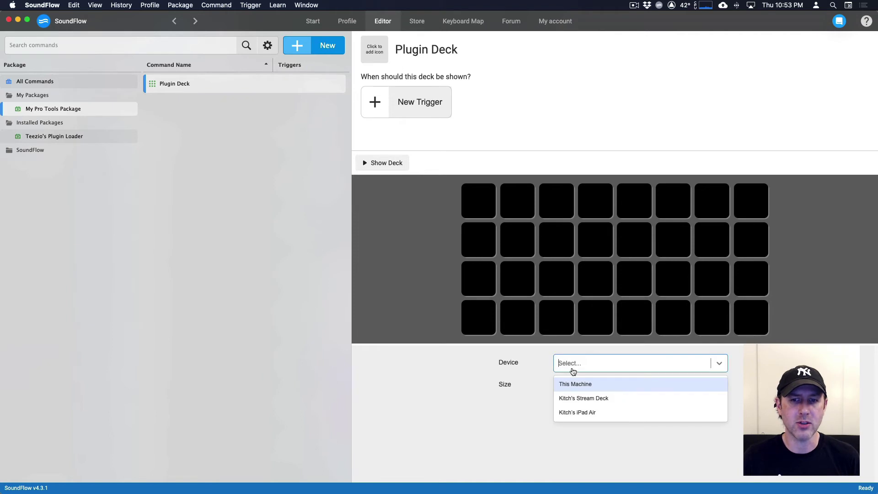
{"action": "left_click", "coordinate": [575, 413]}
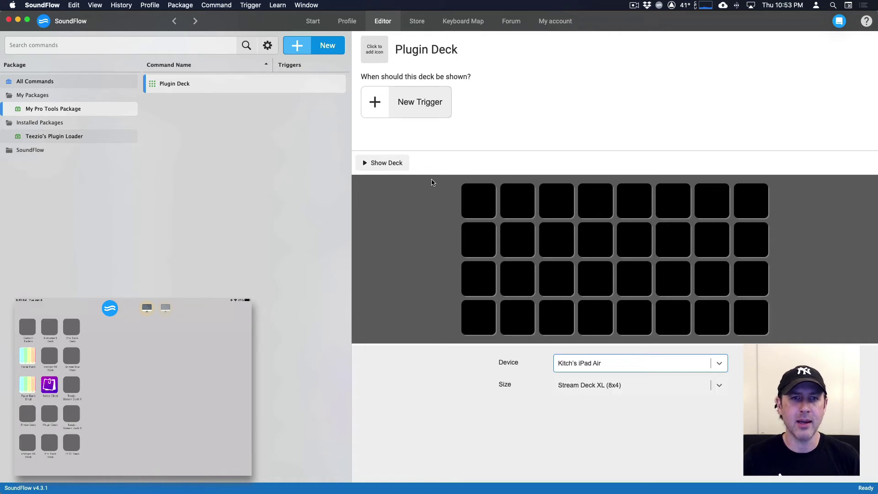
{"action": "left_click", "coordinate": [392, 166]}
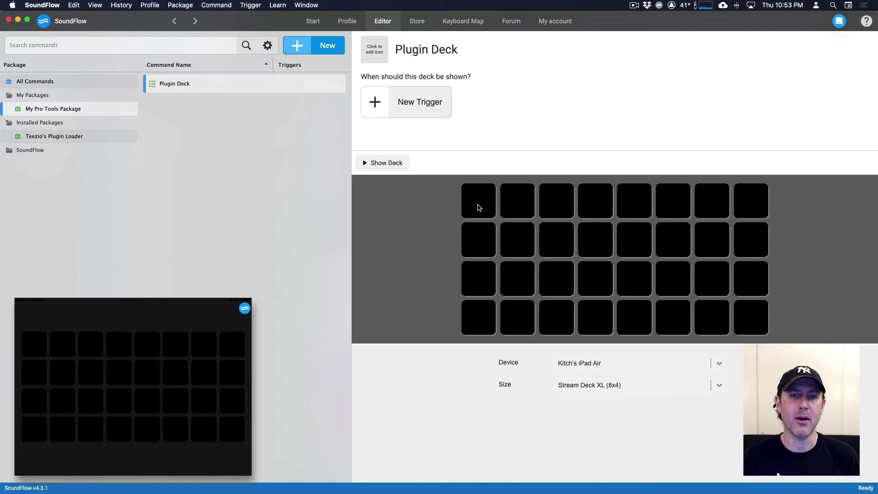
Step: Assign Teezio's Plugin Loader: EQ3 1-Band to the top-left Plugin Deck button
{"action": "left_click", "coordinate": [481, 207]}
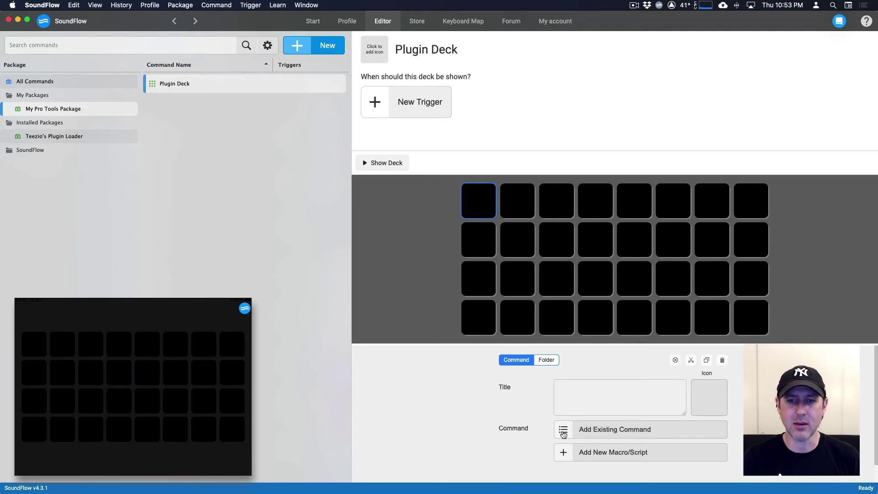
{"action": "left_click", "coordinate": [564, 435]}
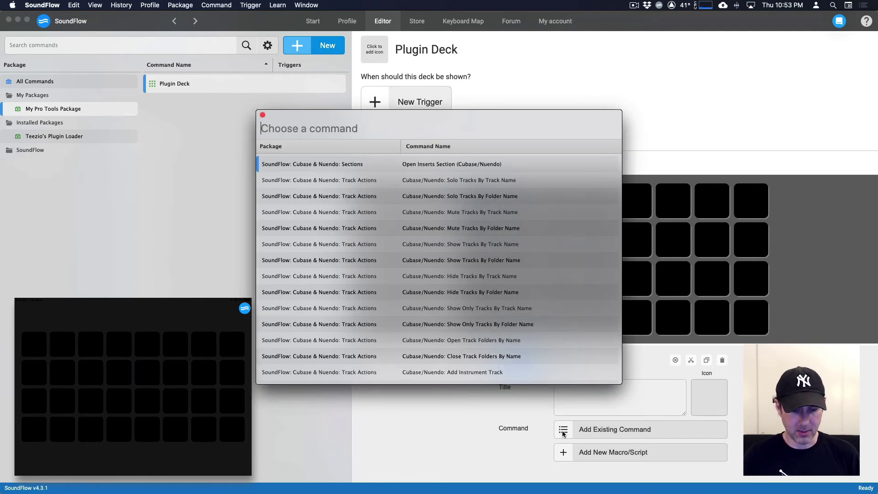
{"action": "type", "text": "EQ3"}
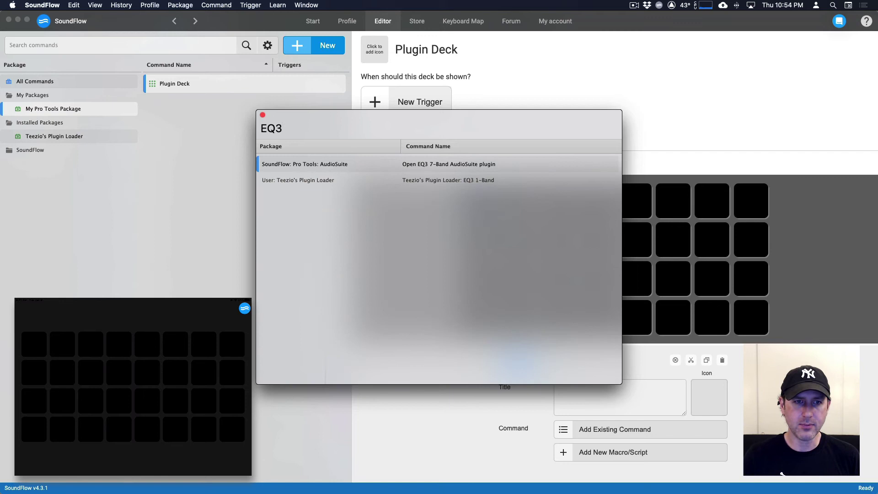
{"action": "left_click", "coordinate": [445, 181]}
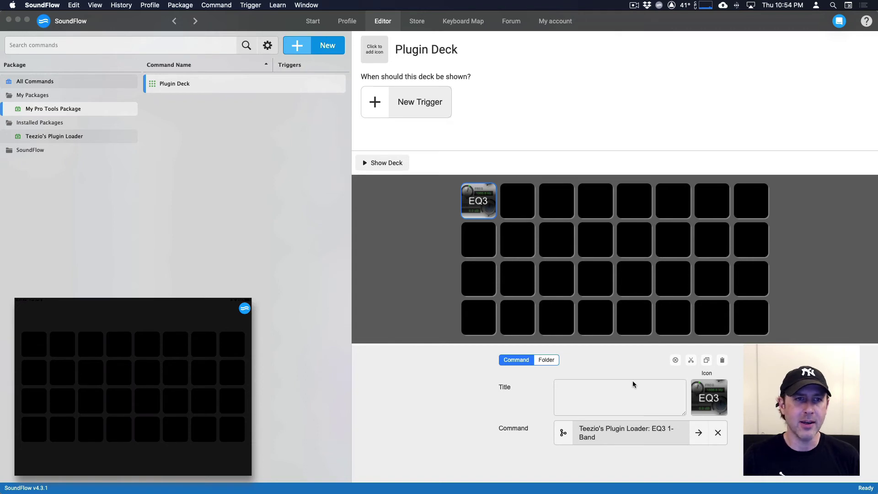
Step: Push the updated Plugin Deck with its EQ3 button to the iPad
{"action": "key", "text": "super+Tab"}
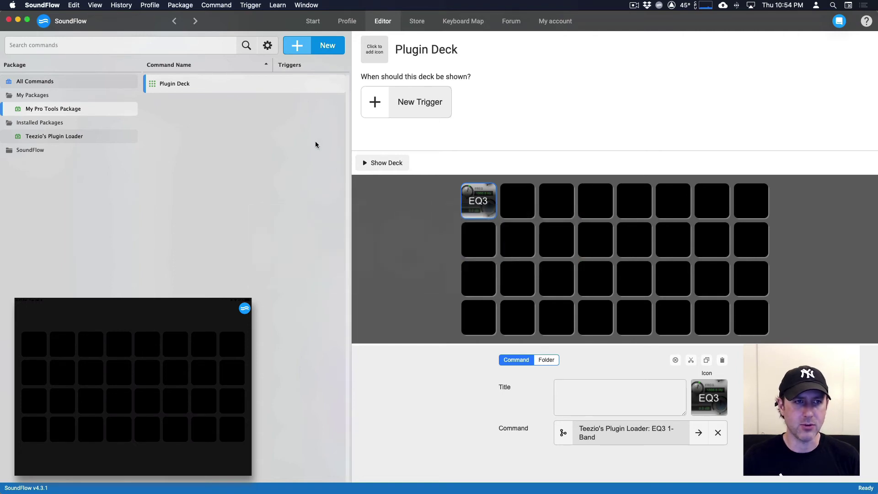
{"action": "left_click", "coordinate": [364, 160]}
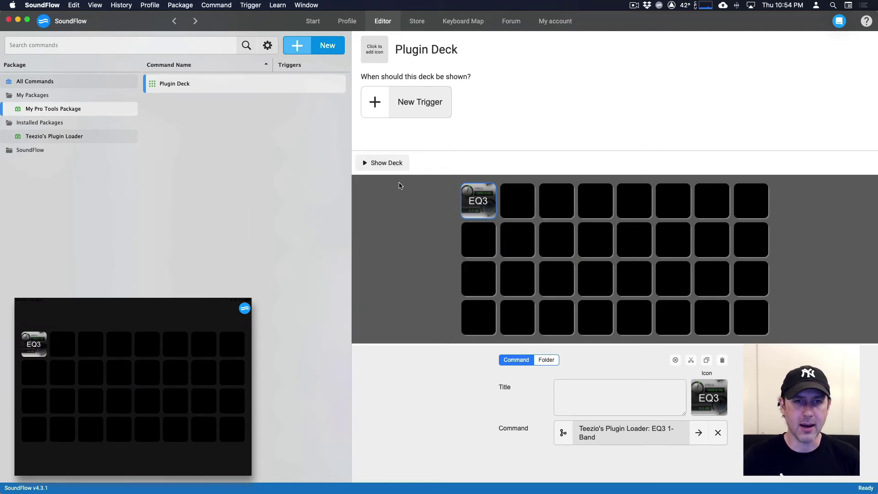
{"action": "key", "text": "super+Tab"}
{"action": "key", "text": "super+Tab"}
{"action": "key", "text": "super+Tab"}
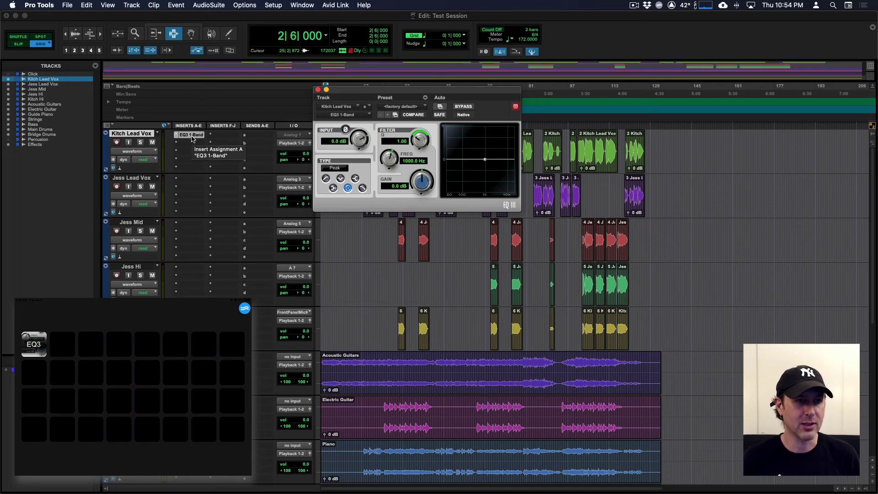
Step: Load another EQ3 1-Band onto the lead vocal track, then return to SoundFlow
{"action": "left_click", "coordinate": [192, 142]}
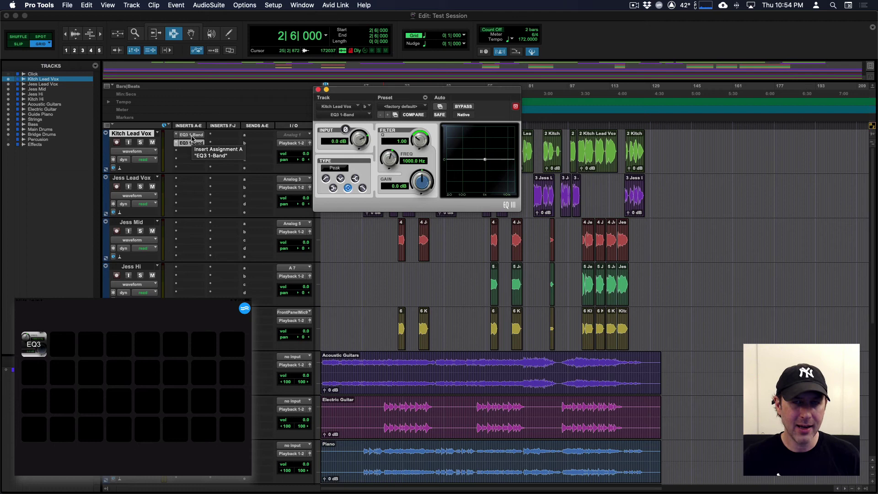
{"action": "key", "text": "super+Tab"}
{"action": "key", "text": "super+Tab"}
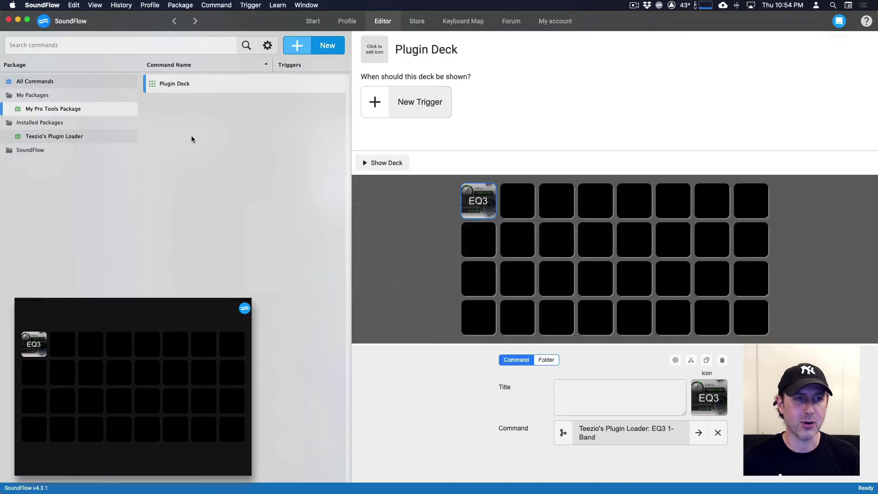
Step: Make an editable copy of Teezio - Stream Deck XL in My Pro Tools Package
{"action": "left_click", "coordinate": [68, 136]}
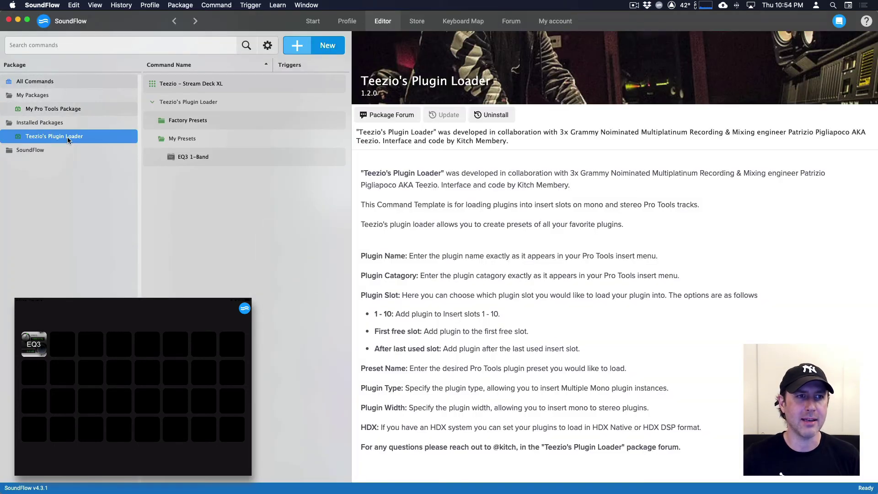
{"action": "left_click", "coordinate": [181, 88]}
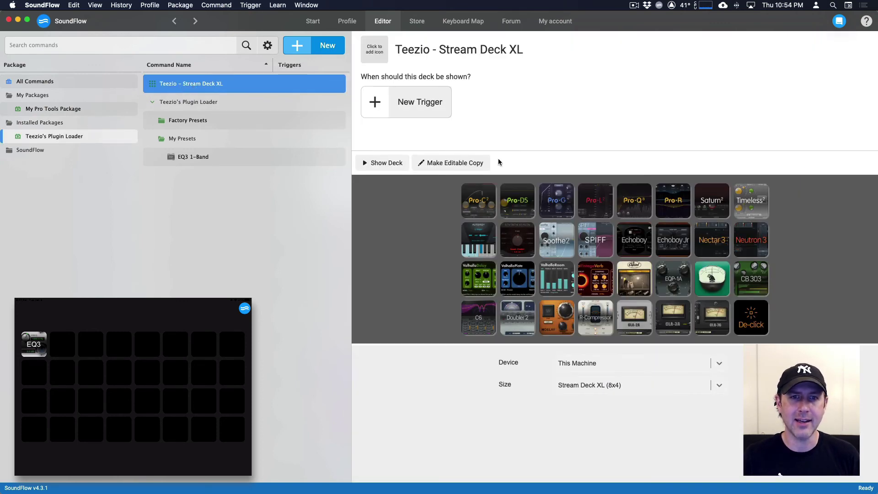
{"action": "left_click", "coordinate": [447, 168]}
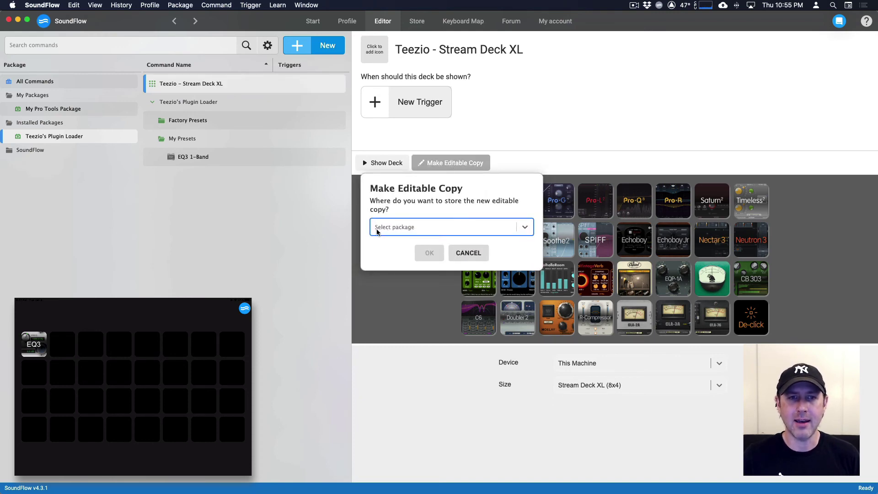
{"action": "left_click", "coordinate": [526, 229]}
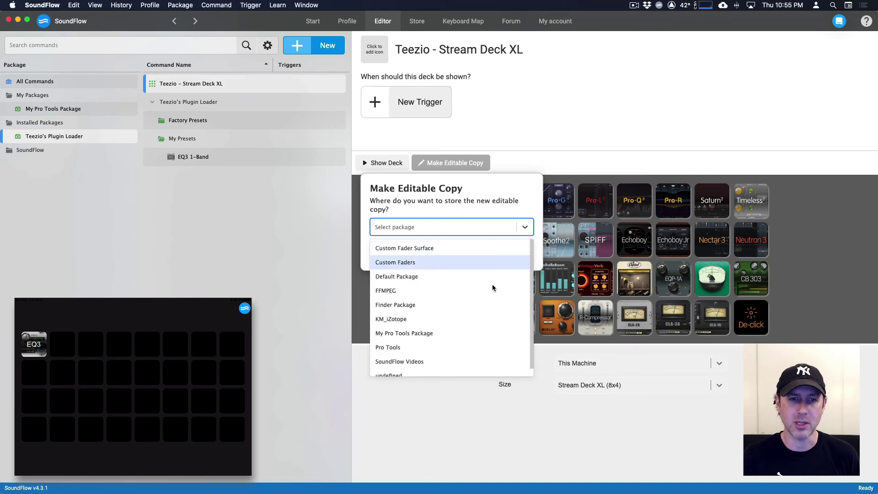
{"action": "left_click", "coordinate": [409, 337]}
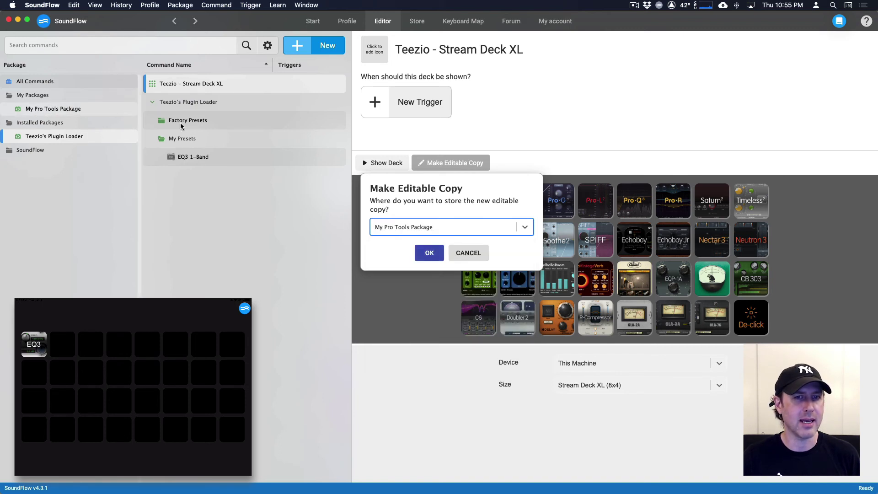
{"action": "left_click", "coordinate": [430, 252]}
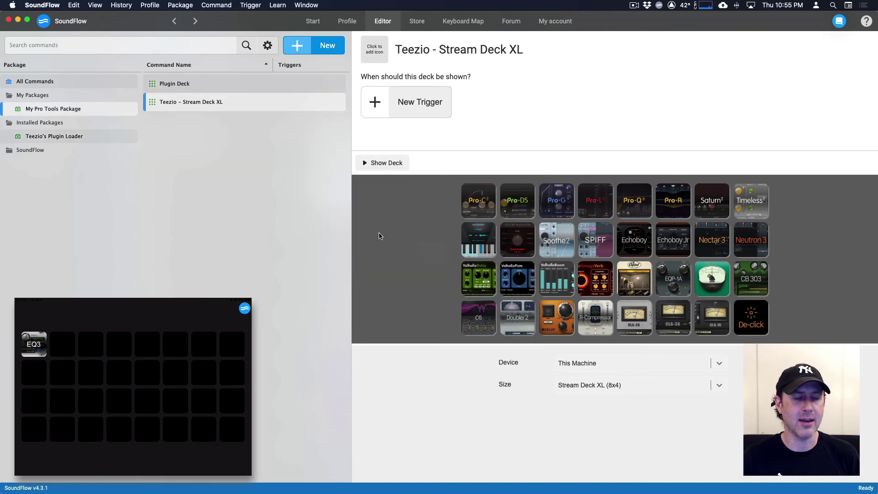
Step: Target the copied Stream Deck XL deck at the iPad Air and show it there
{"action": "left_click", "coordinate": [44, 108]}
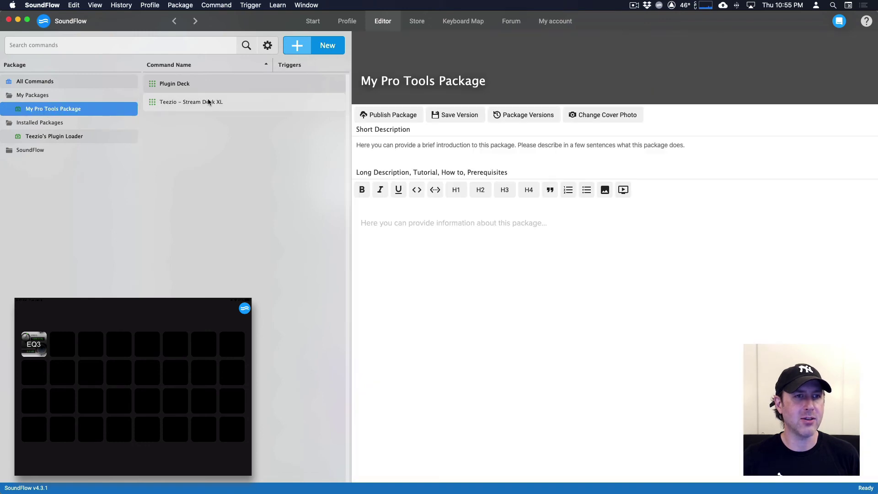
{"action": "left_click", "coordinate": [188, 103]}
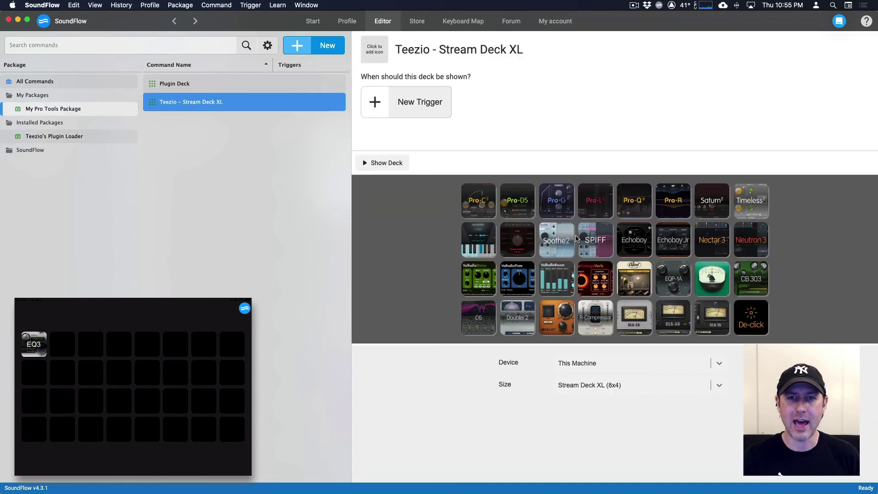
{"action": "left_click", "coordinate": [587, 364]}
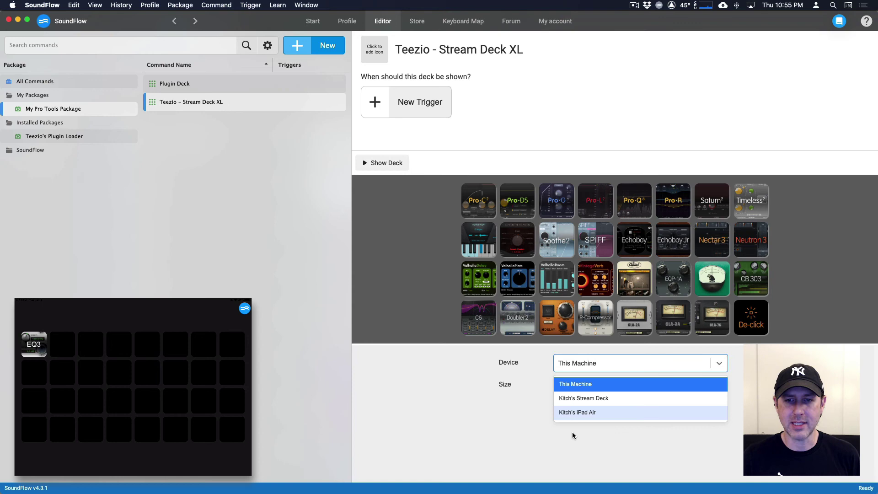
{"action": "left_click", "coordinate": [576, 413]}
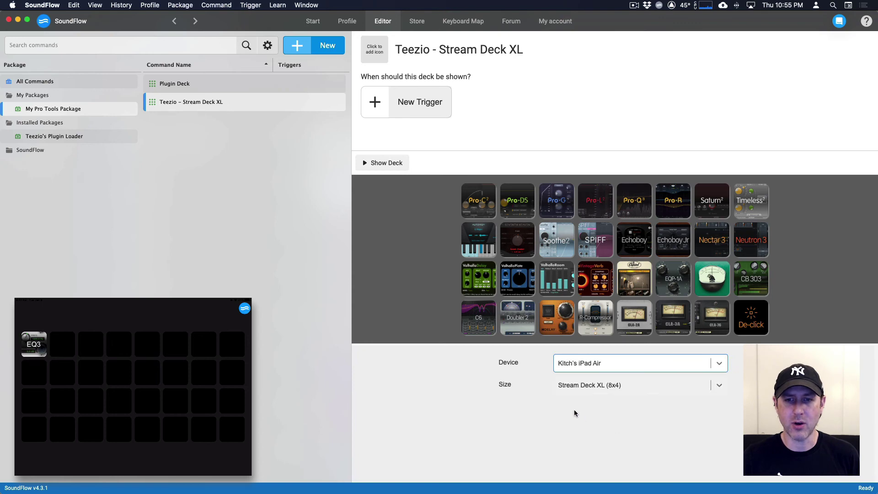
{"action": "left_click", "coordinate": [392, 170]}
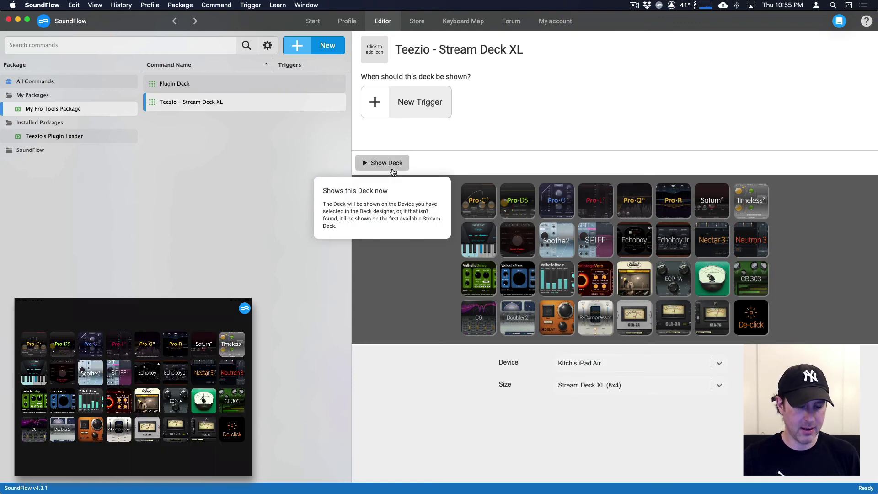
{"action": "key", "text": "super+Tab"}
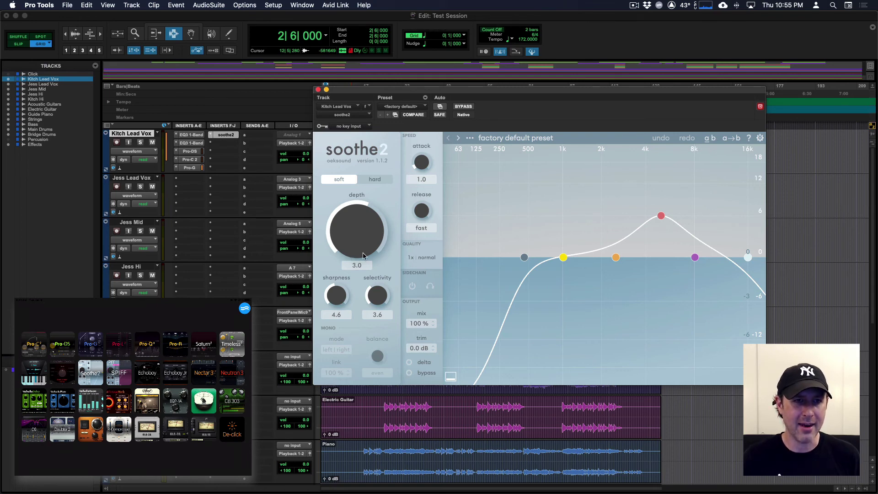
Step: Return to SoundFlow after inserting Pro-DS, Pro-C 2, Pro-G and soothe2 in Pro Tools
{"action": "key", "text": "super+Tab"}
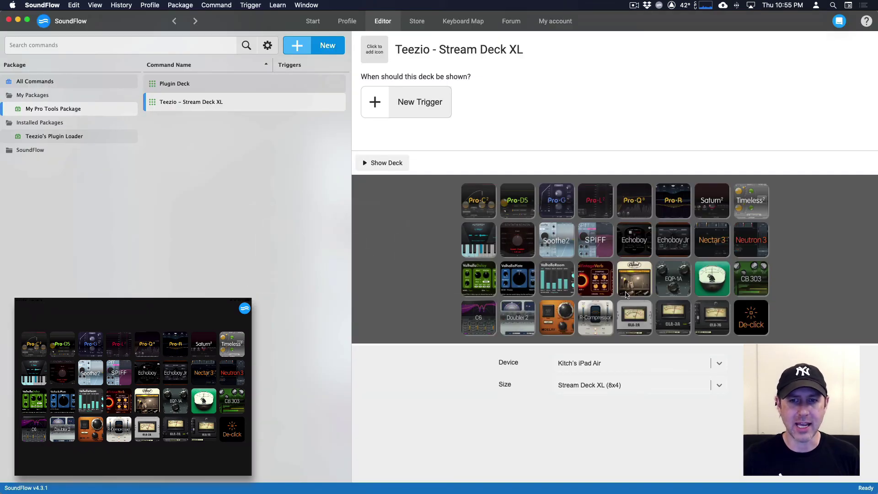
Step: Reassign the copied deck's De-Click button to Teezio's Plugin Loader: EQ3 1-Band and refresh the iPad
{"action": "left_click", "coordinate": [752, 324]}
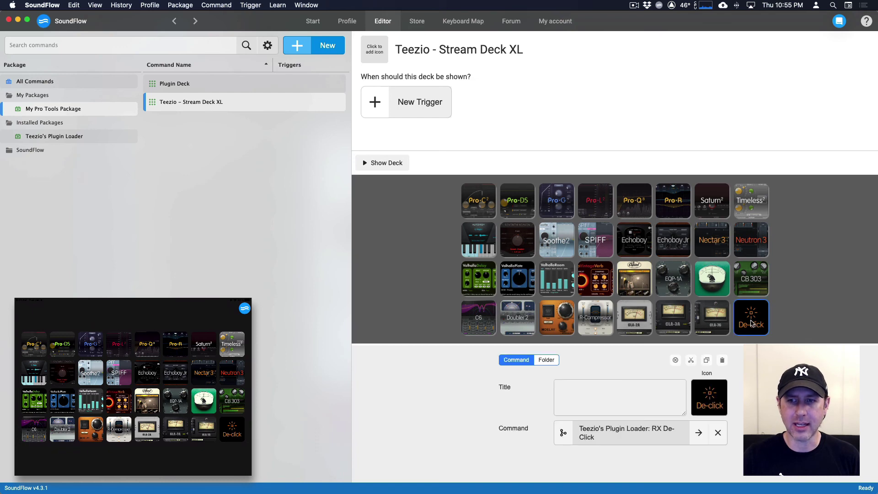
{"action": "left_click", "coordinate": [564, 437]}
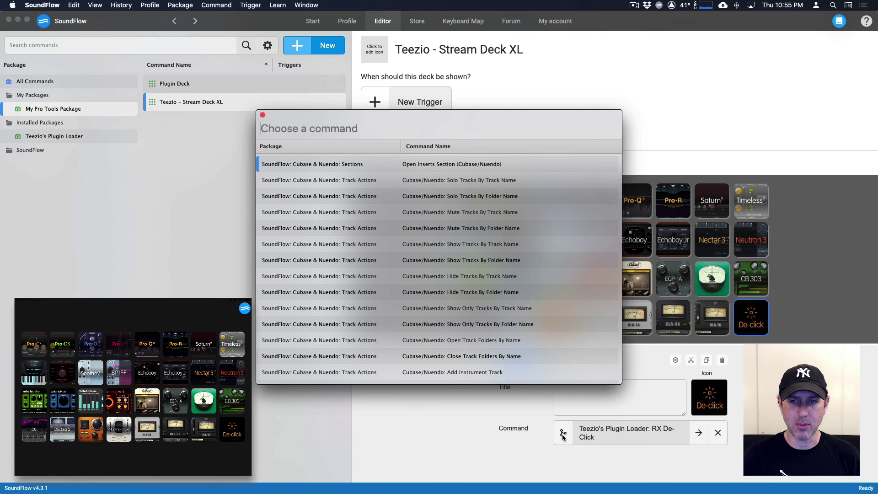
{"action": "type", "text": "E"}
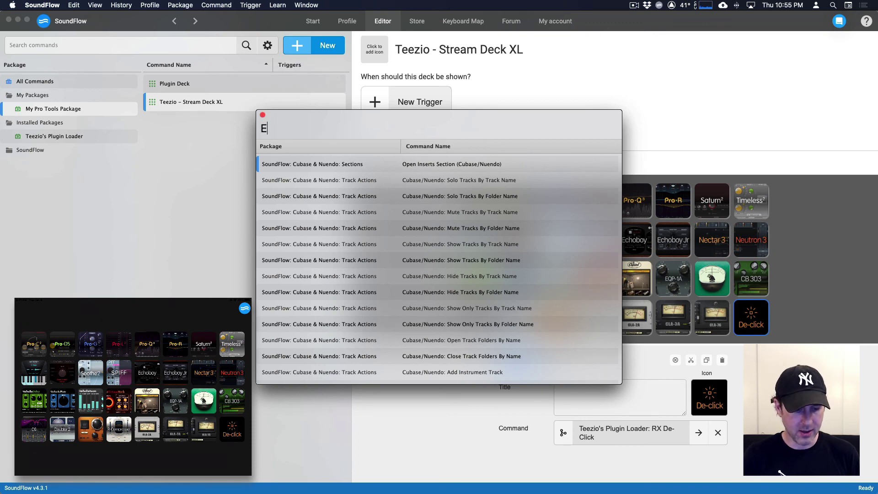
{"action": "type", "text": "Q3"}
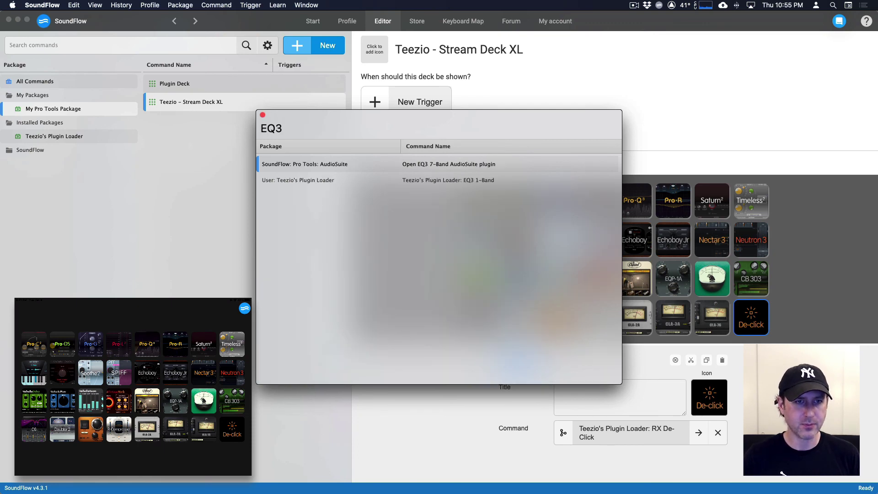
{"action": "left_click", "coordinate": [445, 182]}
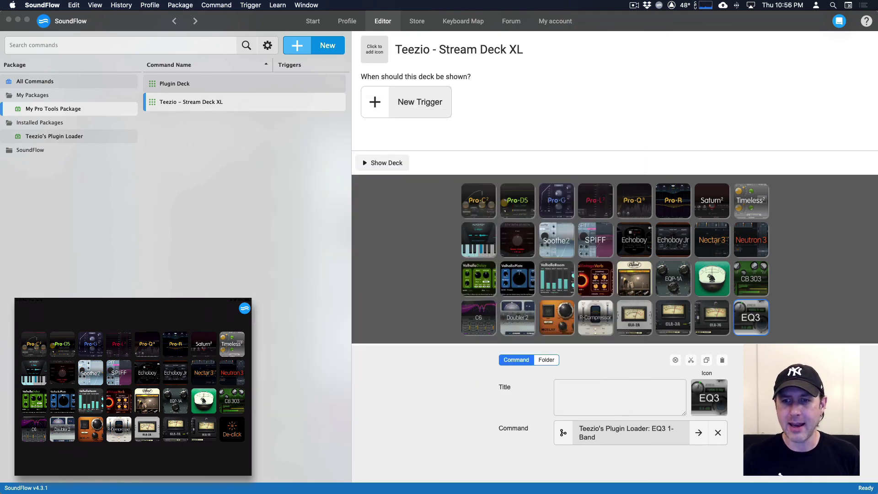
{"action": "left_click", "coordinate": [387, 164]}
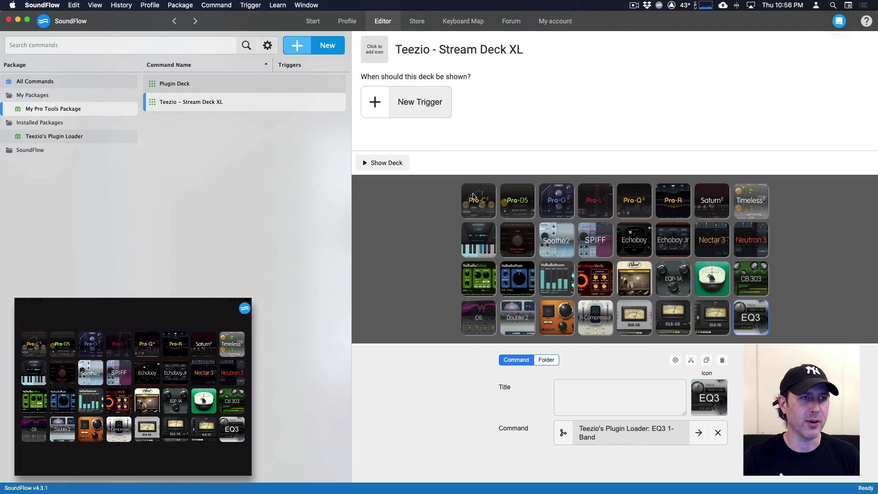
{"action": "key", "text": "super+Tab"}
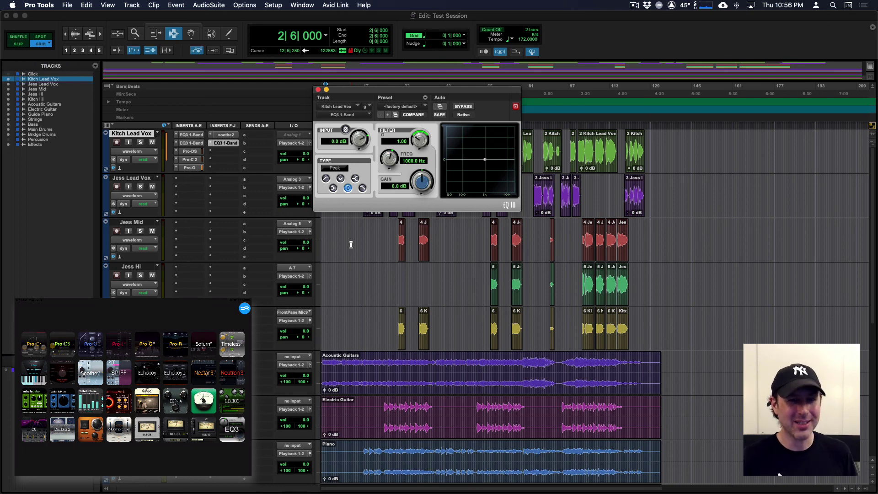
Step: Return to SoundFlow after loading EQ3 1-Band after soothe2 from the iPad
{"action": "key", "text": "super+Tab"}
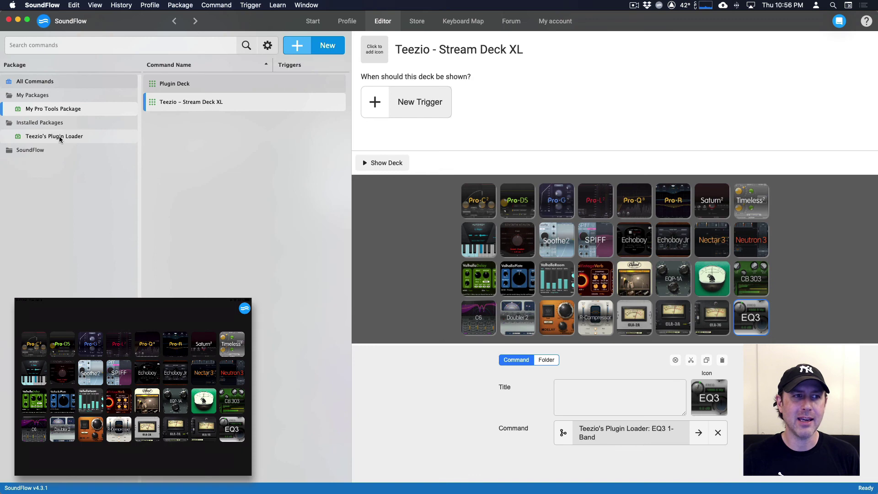
Step: Open the Package Forum for Teezio's Plugin Loader from Installed Packages
{"action": "left_click", "coordinate": [59, 135]}
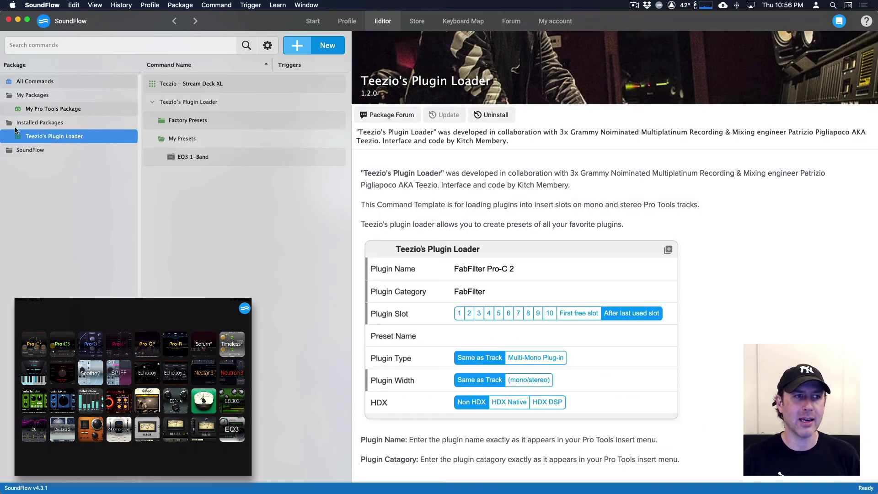
{"action": "left_click", "coordinate": [385, 117]}
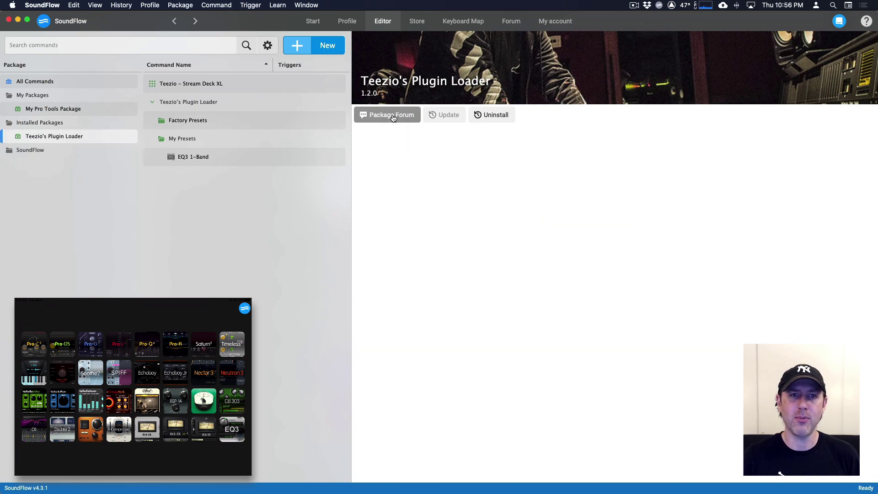